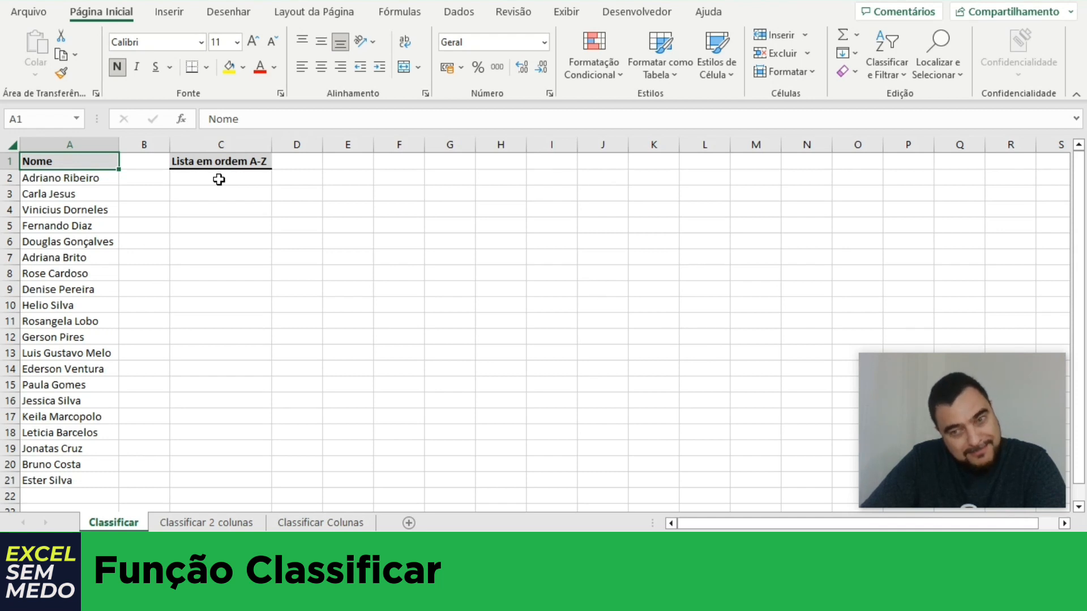
Enter a CLASSIFICAR formula in C2 that sorts the names in A2:A21.
left_click(98, 177)
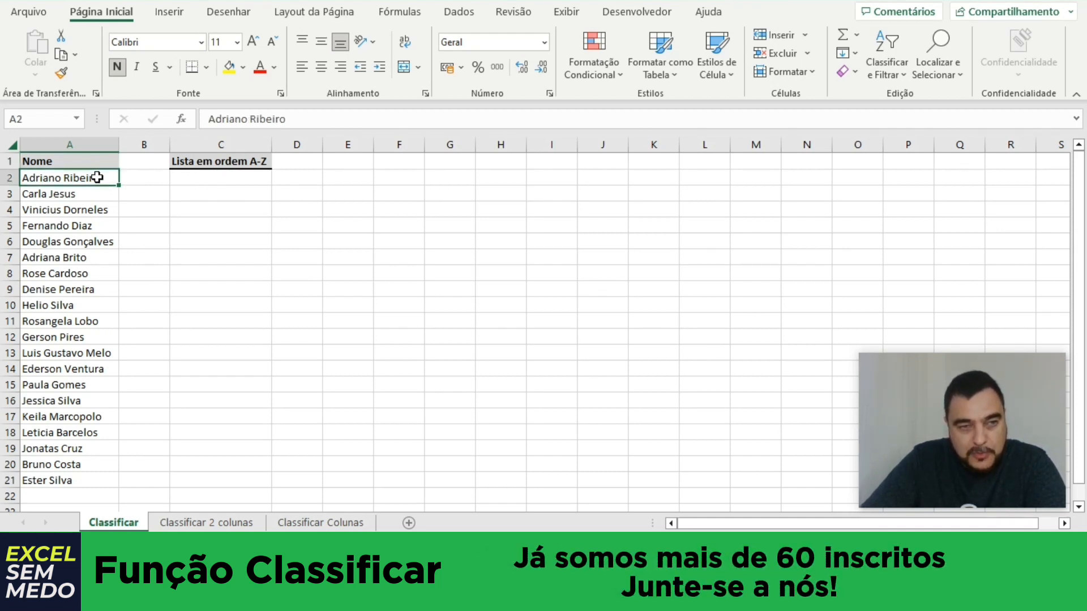
left_click_drag(97, 177, 68, 478)
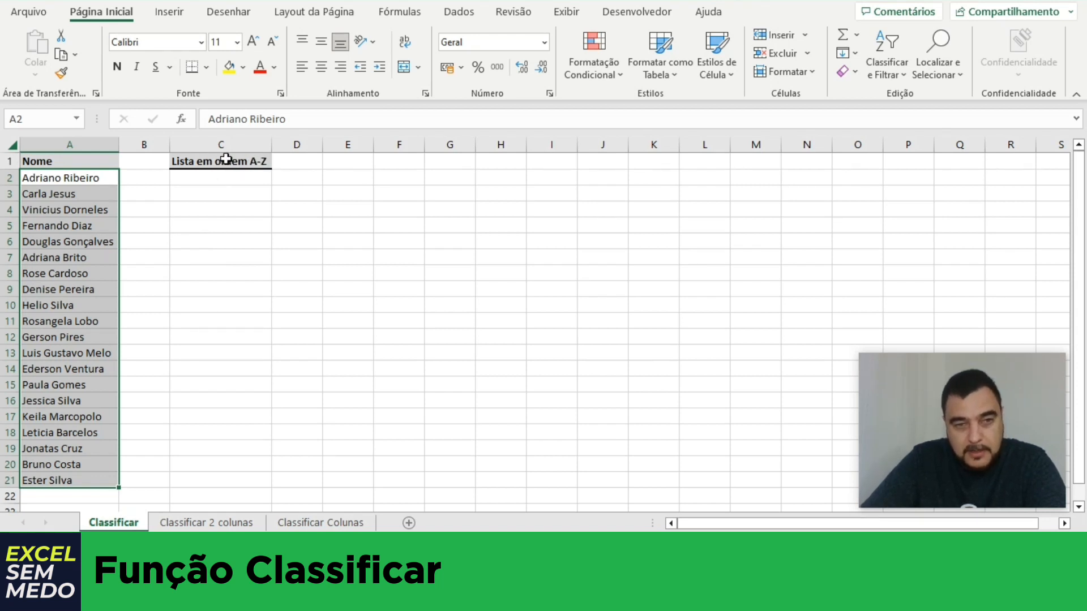
left_click(226, 178)
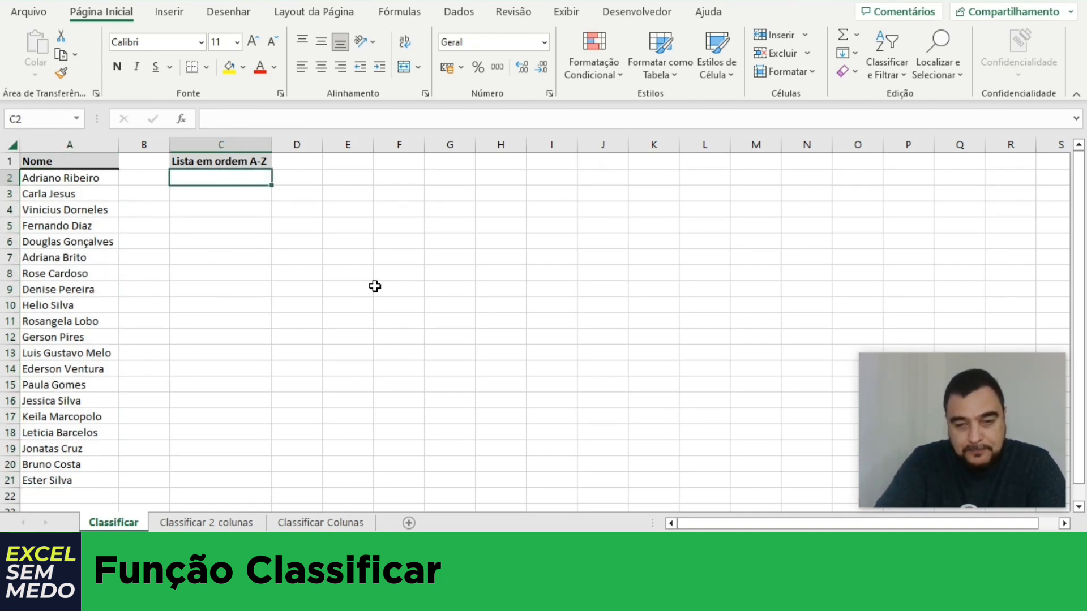
type("=")
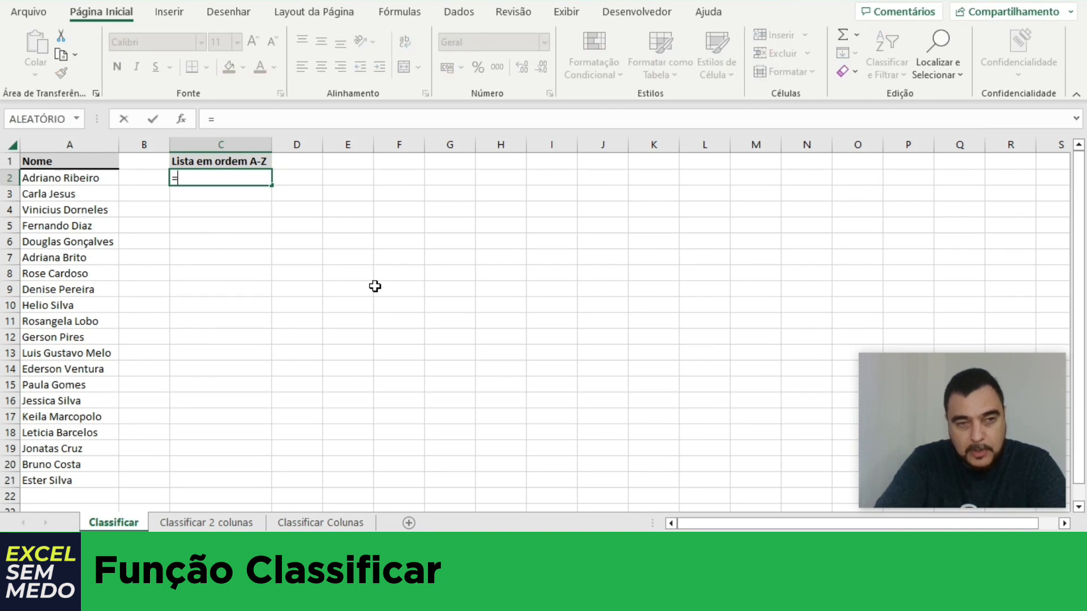
type("cla")
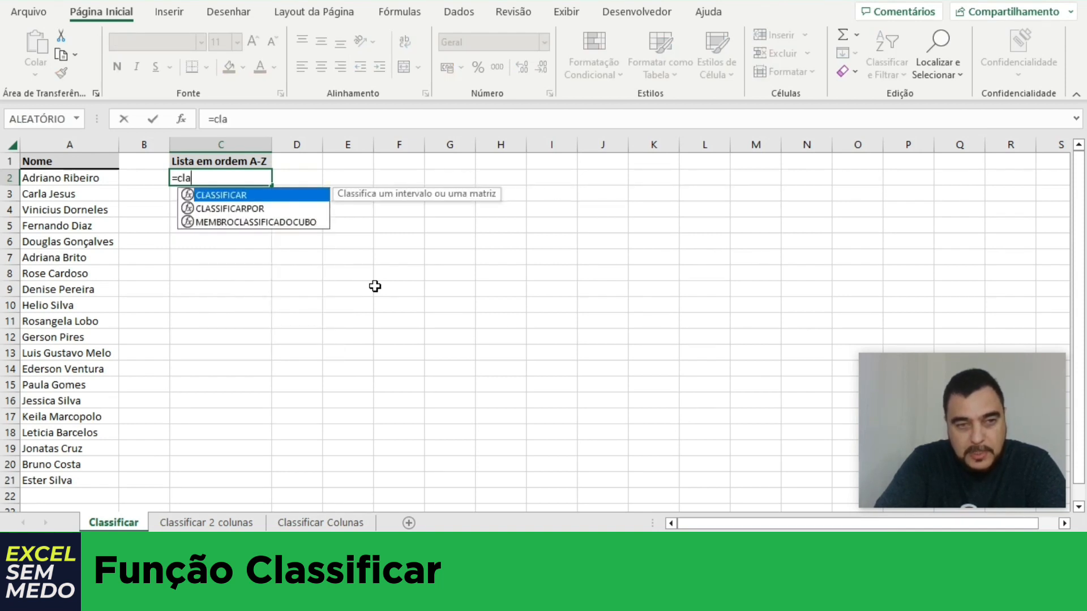
type("ssifica")
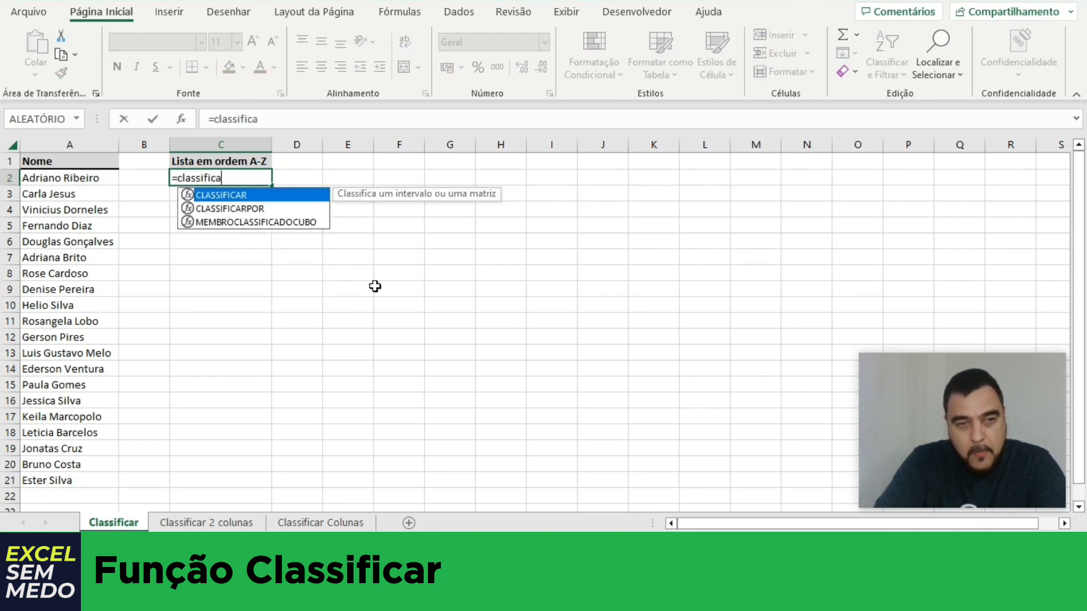
type("r(")
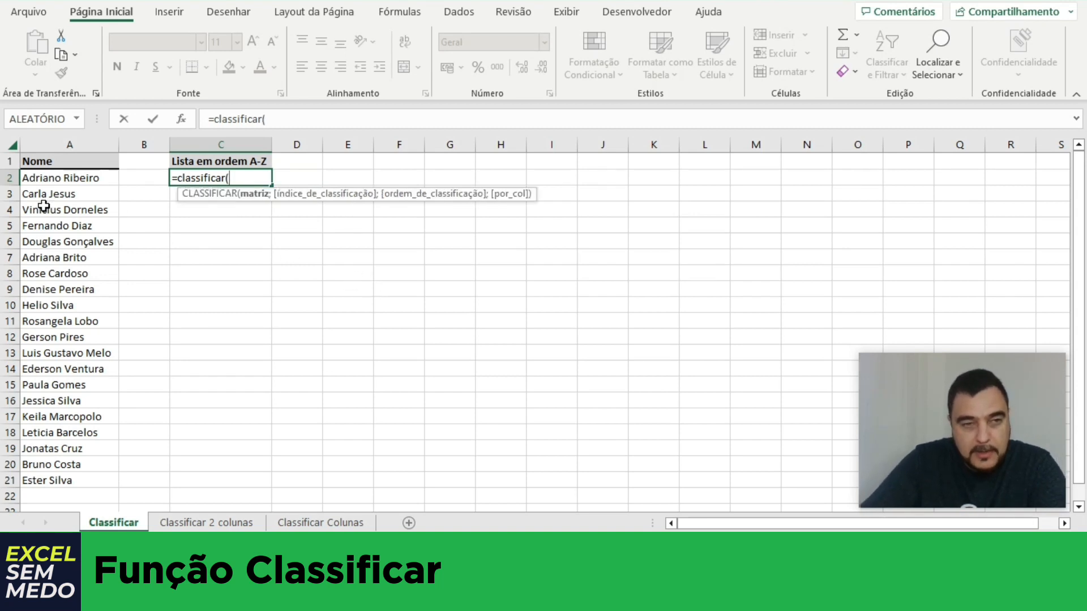
left_click_drag(74, 180, 53, 480)
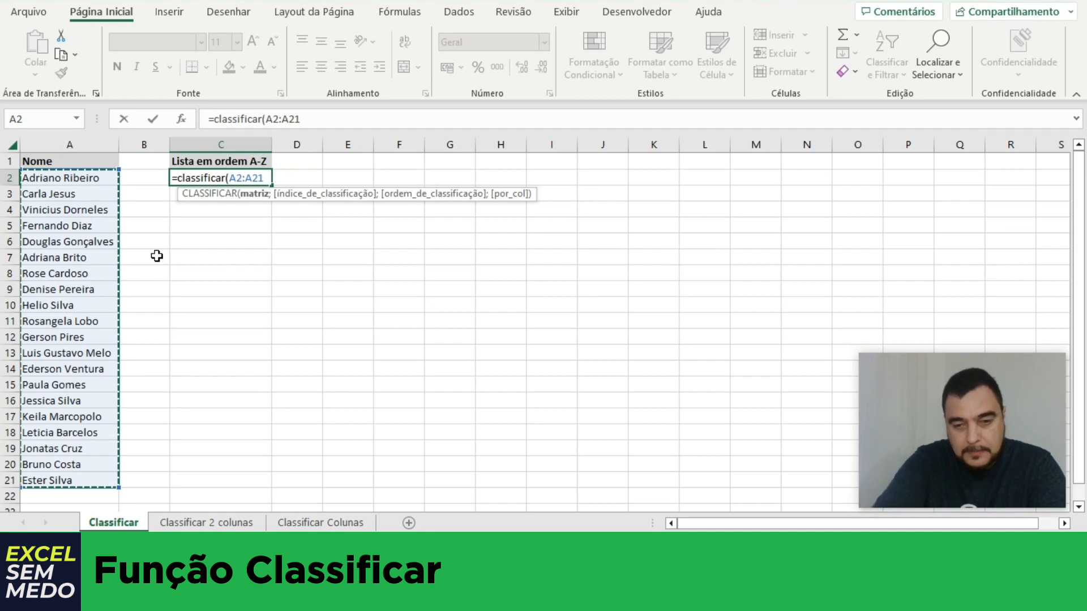
type(")")
key("Return")
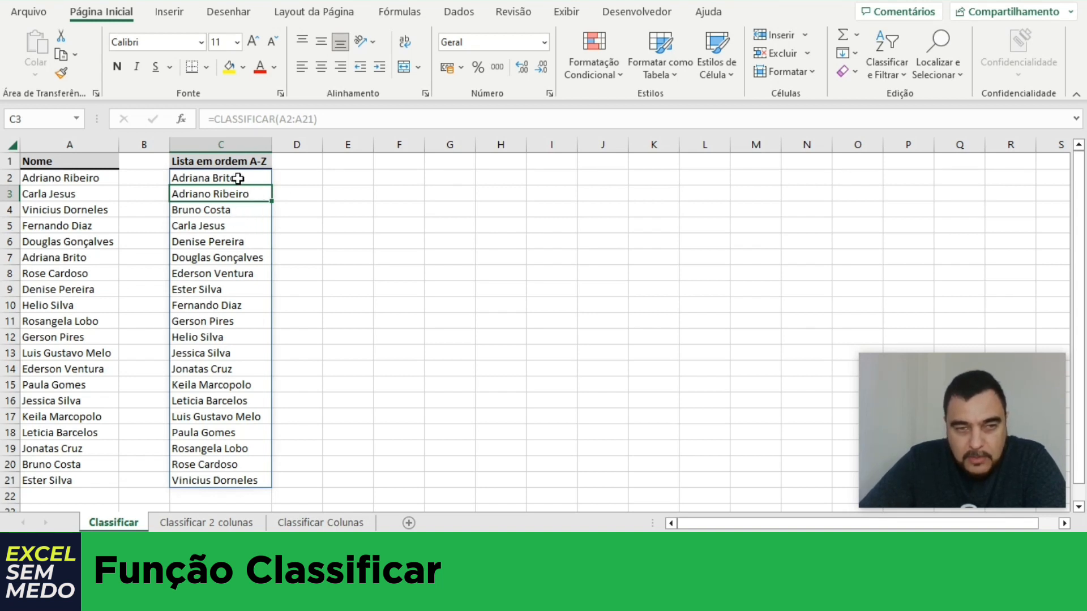
Sort the source names in A2:A21 from A to Z with the regular sort command.
left_click_drag(104, 181, 93, 475)
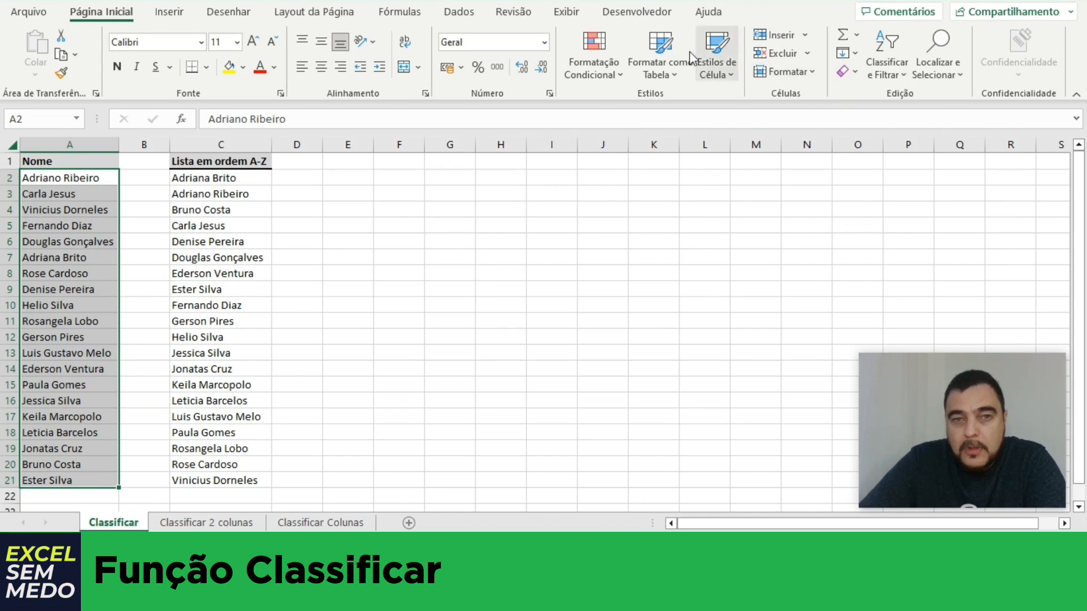
left_click(905, 80)
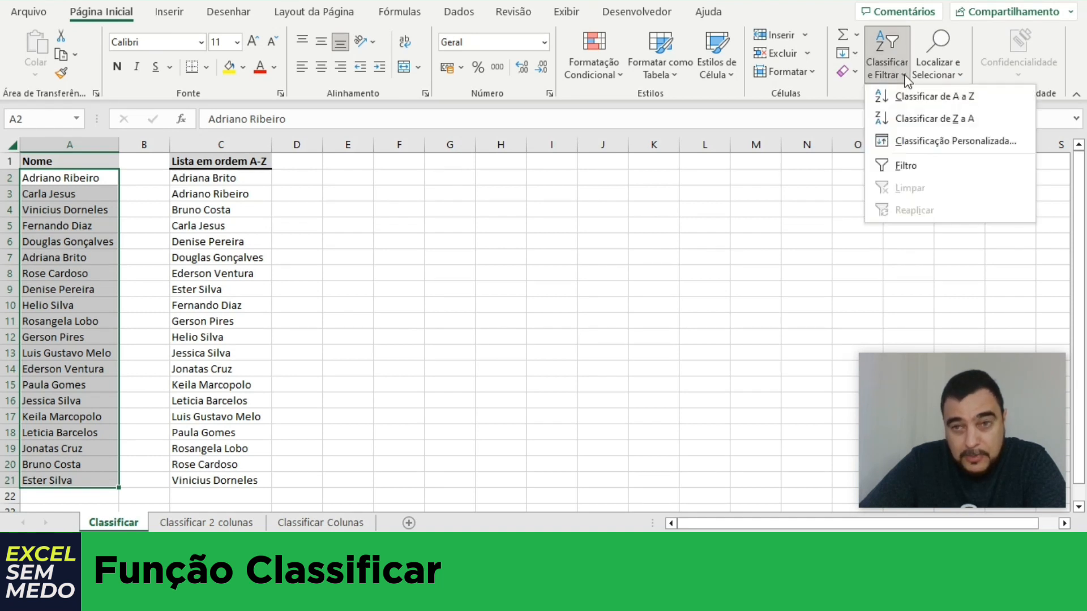
left_click(926, 98)
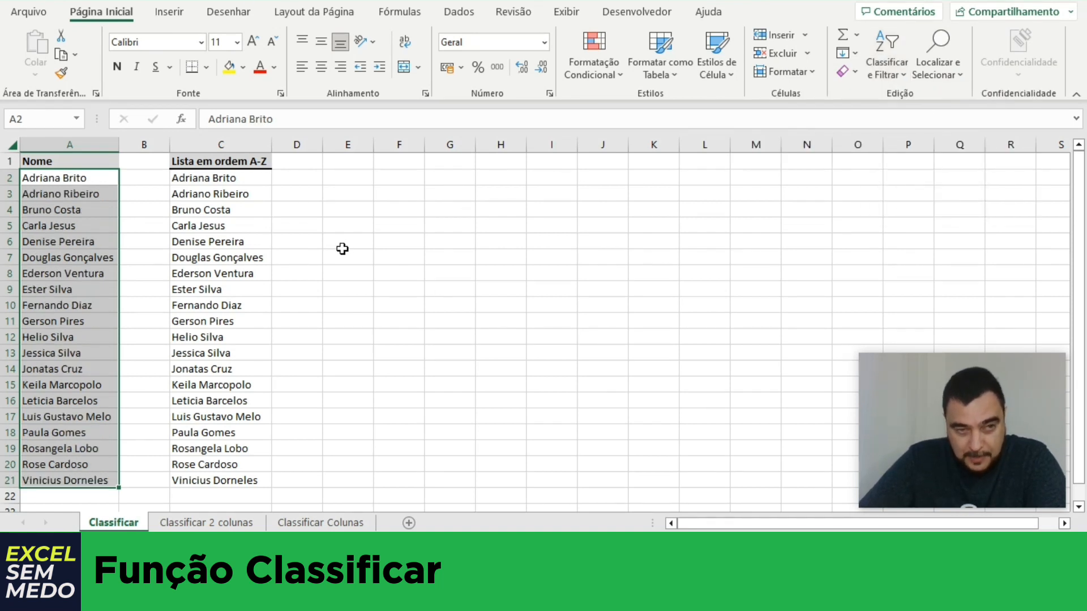
left_click(364, 279)
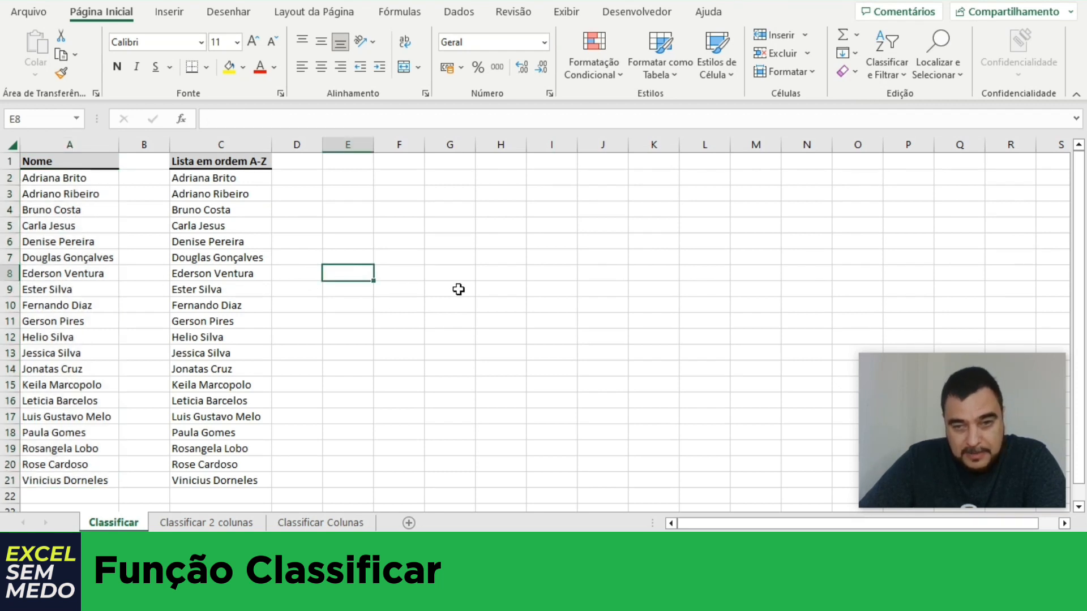
Replace the first name in A9 with one starting with W, keeping the surname, and check the formula list in column C.
left_click(96, 288)
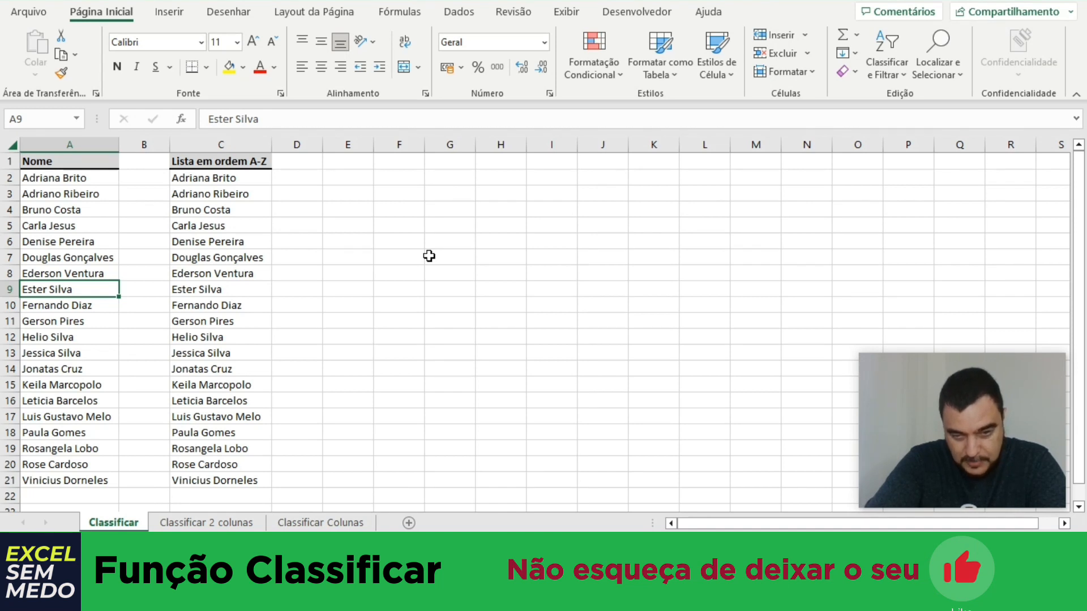
type("Wagn")
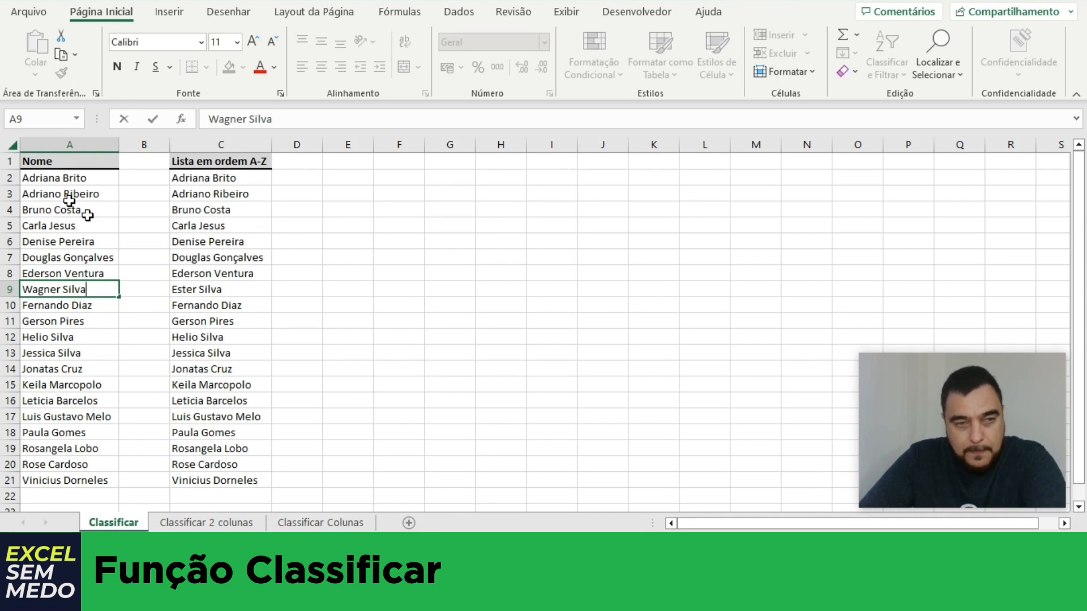
key("Return")
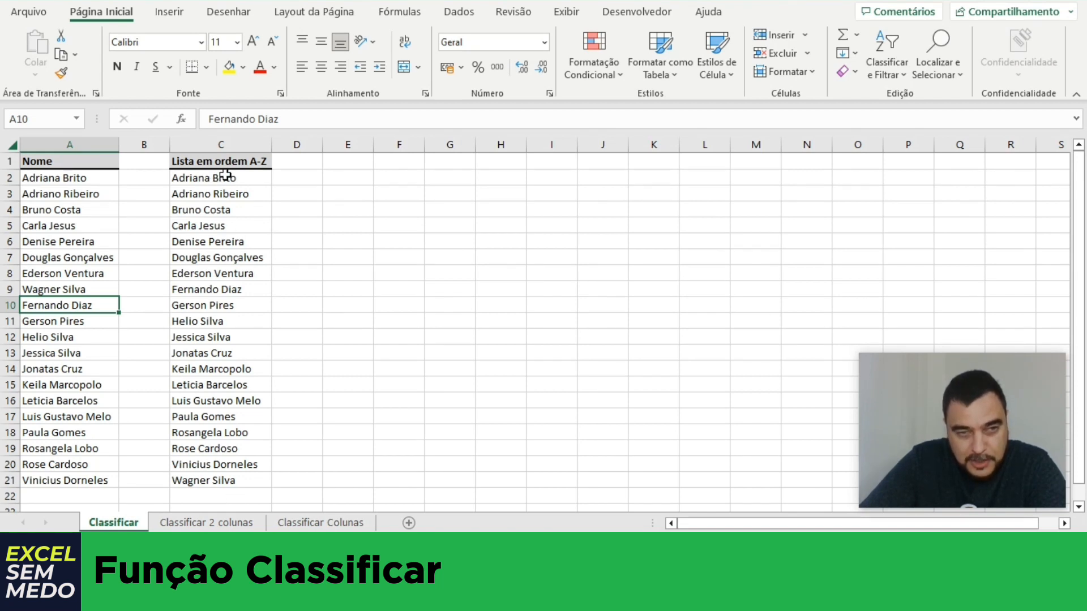
left_click_drag(223, 177, 231, 480)
left_click(339, 433)
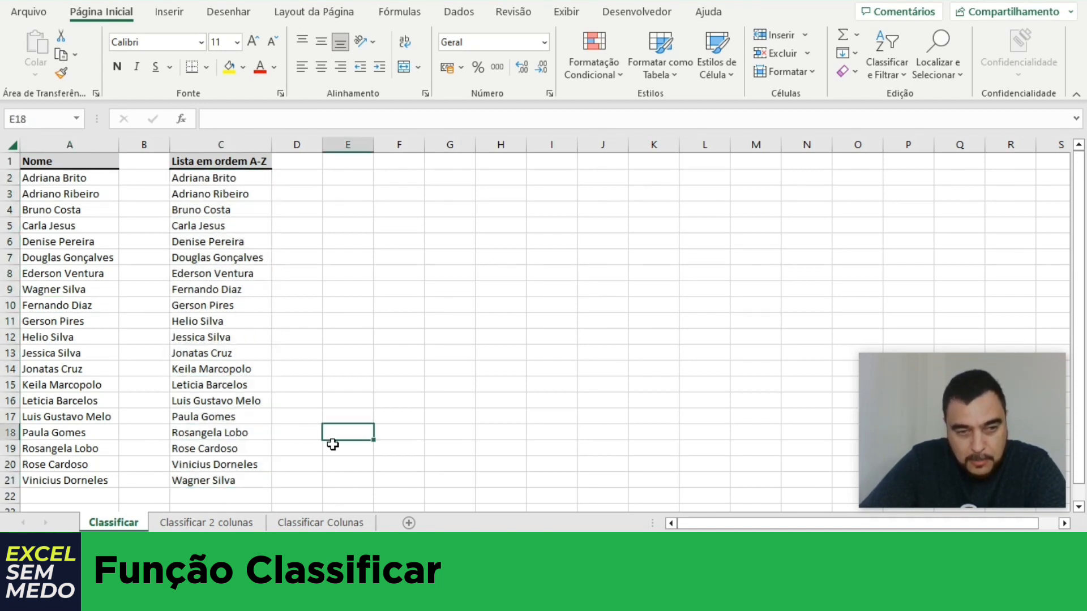
left_click(233, 480)
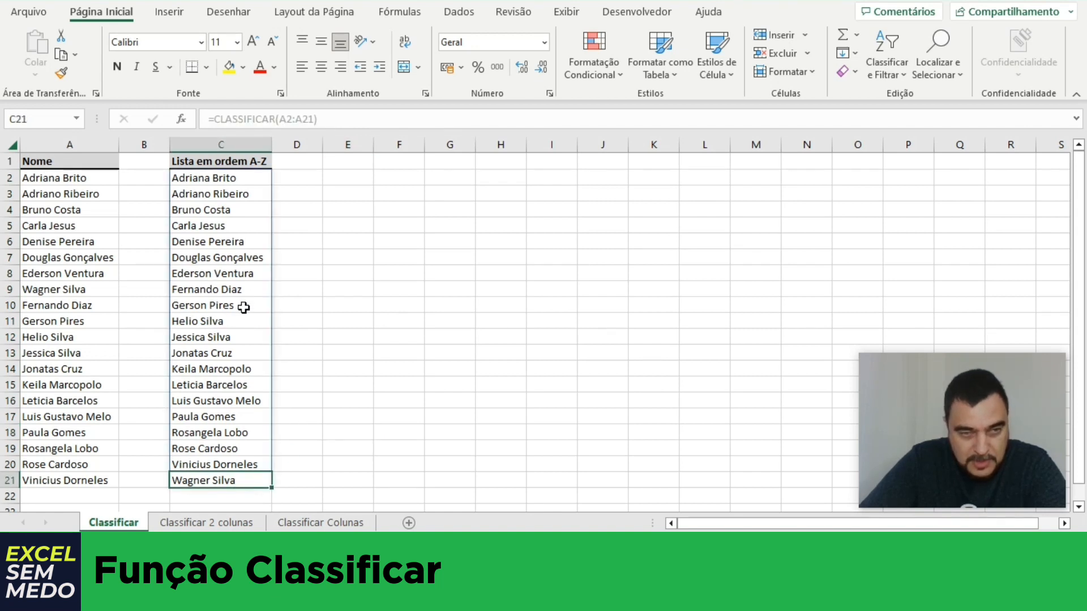
Sort the source names in A2:A21 from A to Z again to reposition the edited name.
left_click(69, 289)
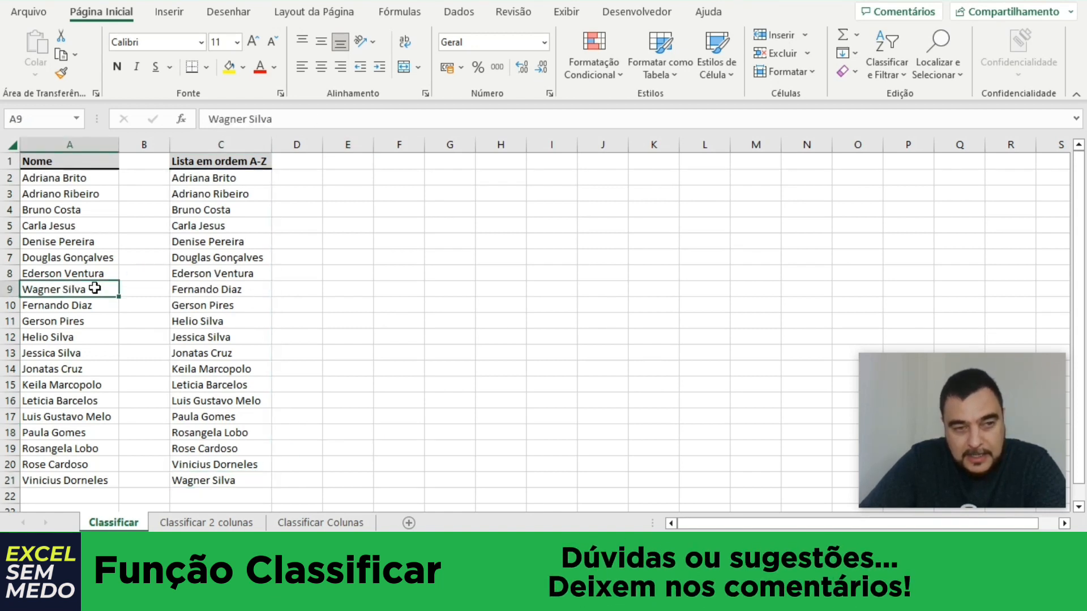
left_click_drag(86, 178, 85, 480)
left_click(886, 48)
left_click(925, 101)
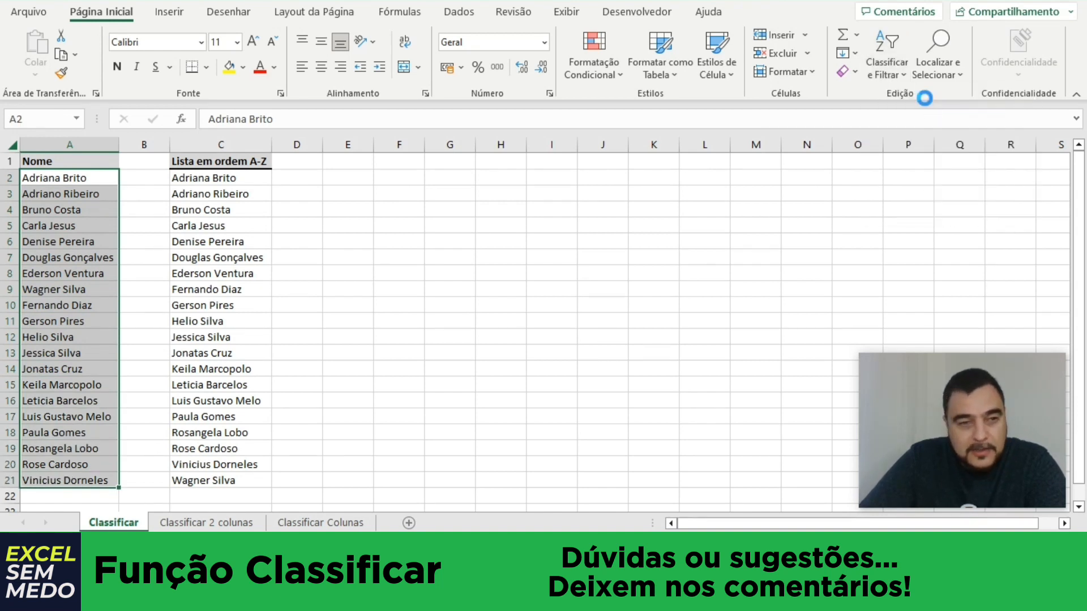
Replace the name in A7 with a different full name and check the formula list in column C.
left_click(112, 258)
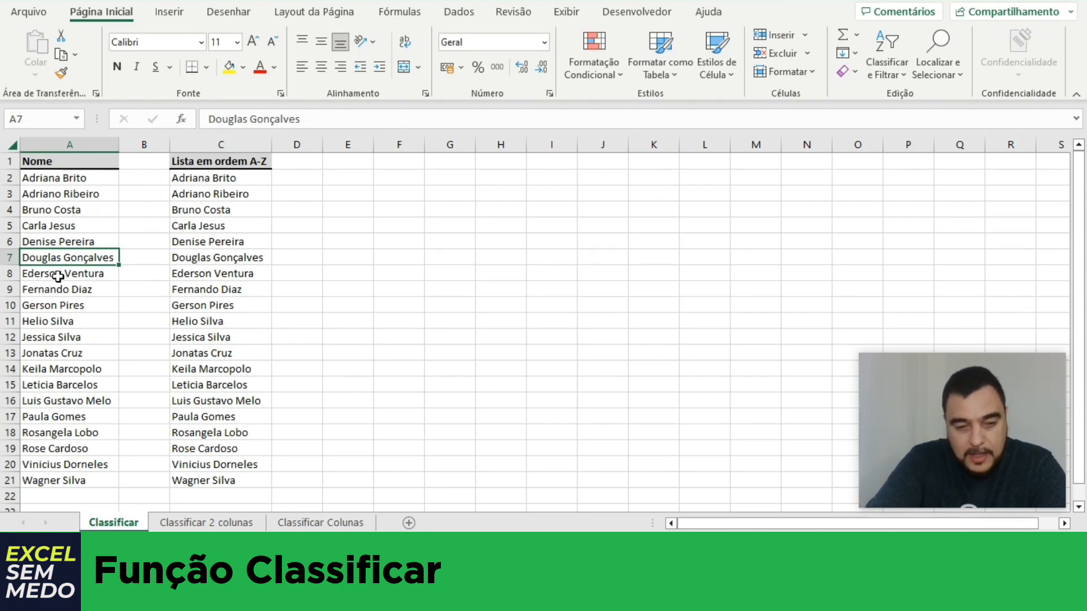
type("Pedro Silveira")
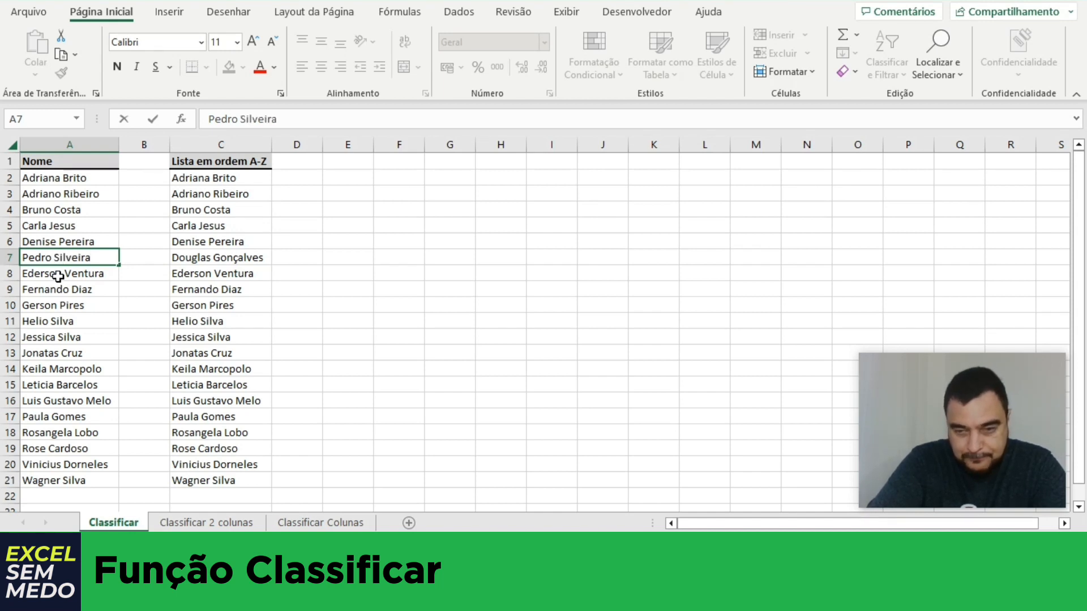
key("Return")
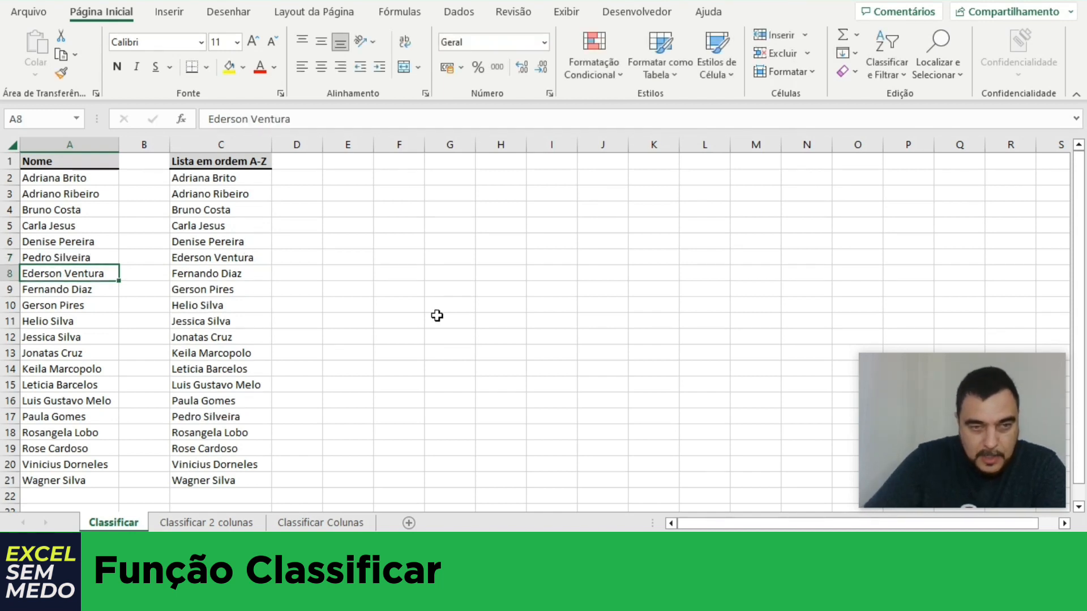
left_click_drag(216, 185, 214, 385)
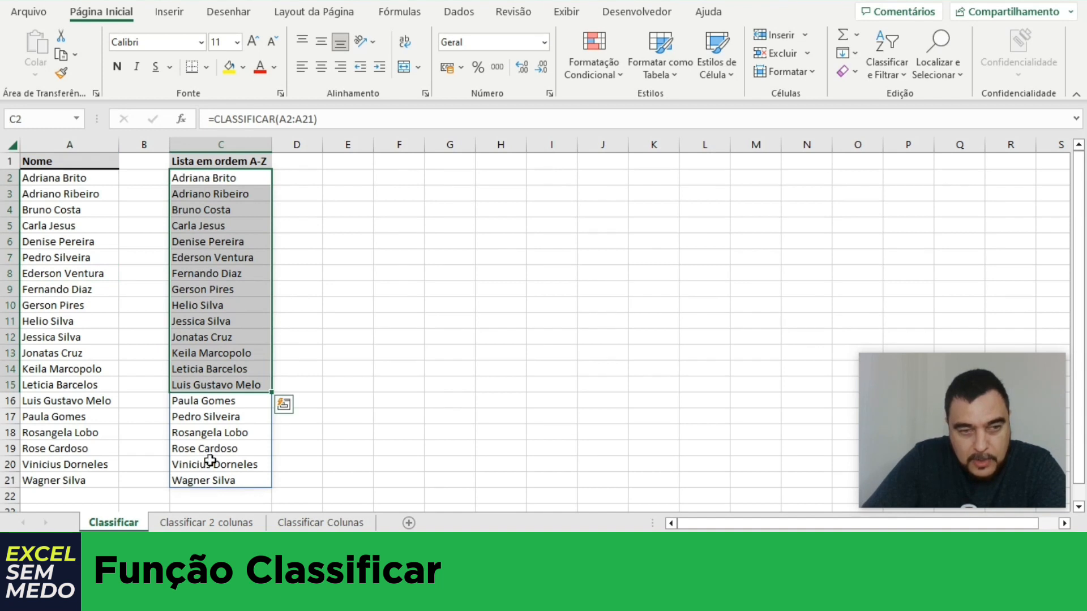
left_click(218, 400)
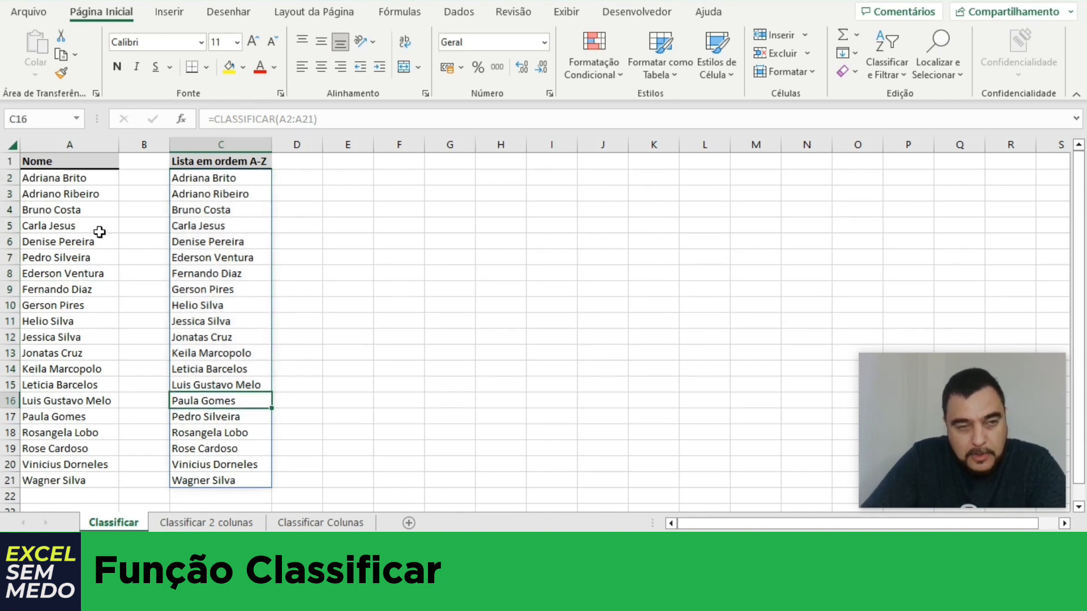
left_click(202, 179)
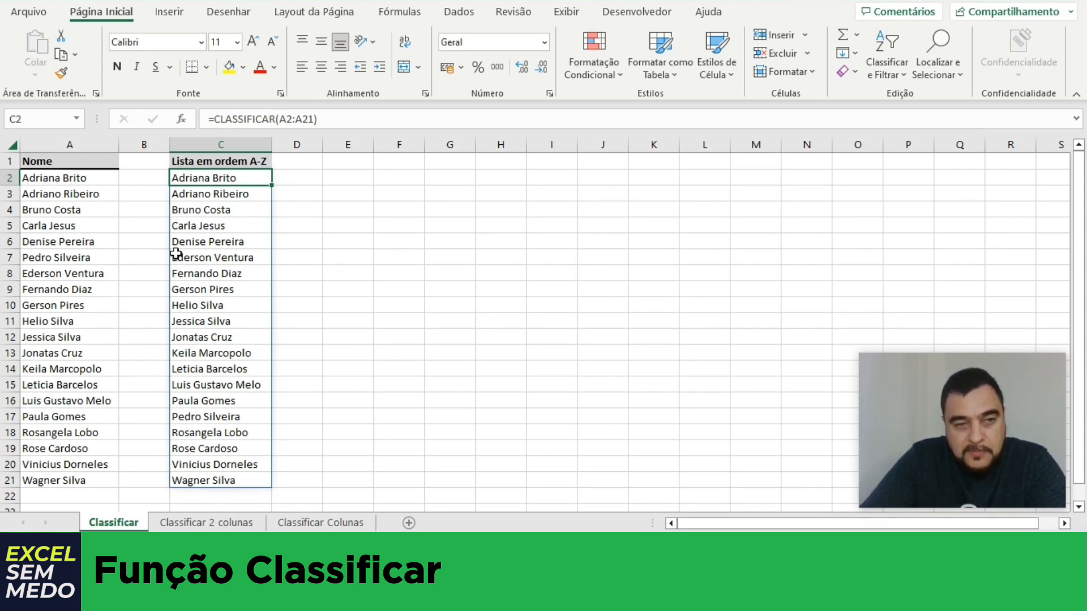
Begin a CLASSIFICAR formula in D2, under Nome, on the Classificar 2 colunas sheet.
left_click(225, 523)
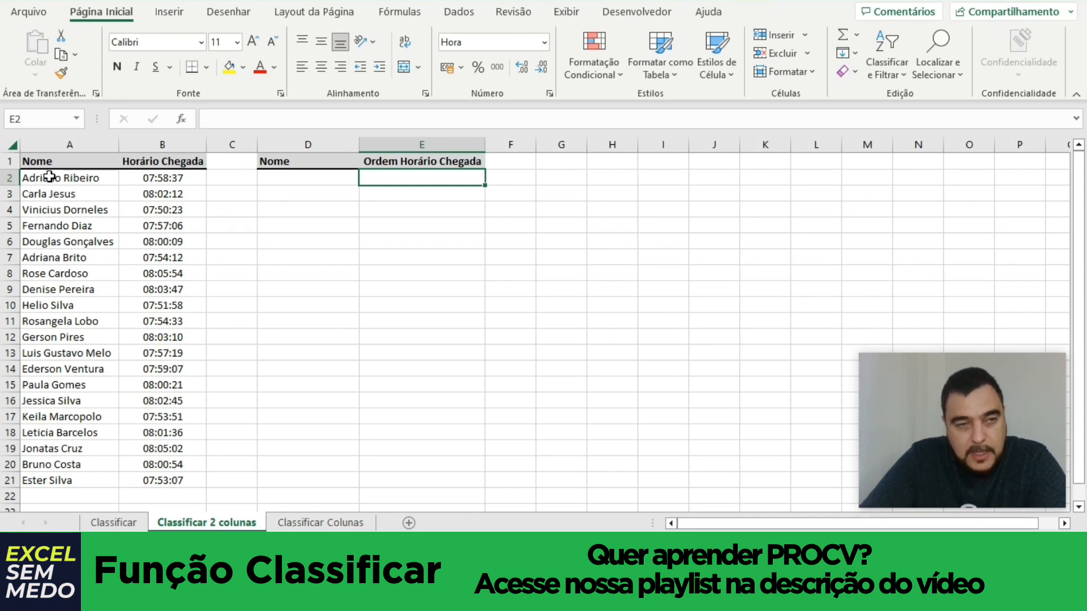
left_click(163, 148)
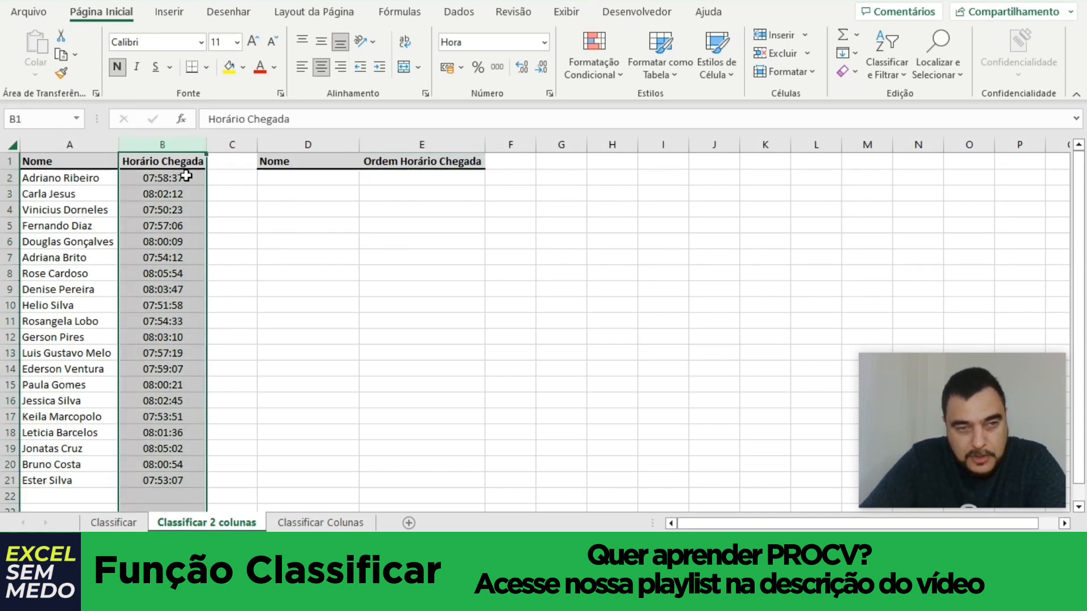
left_click(175, 209)
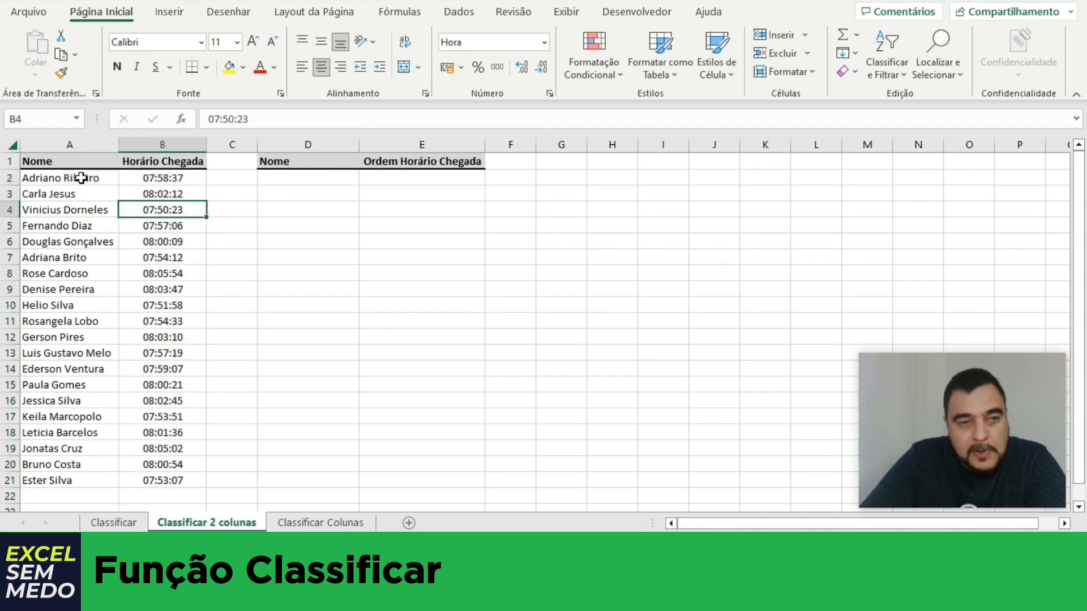
left_click(299, 180)
type("=cla")
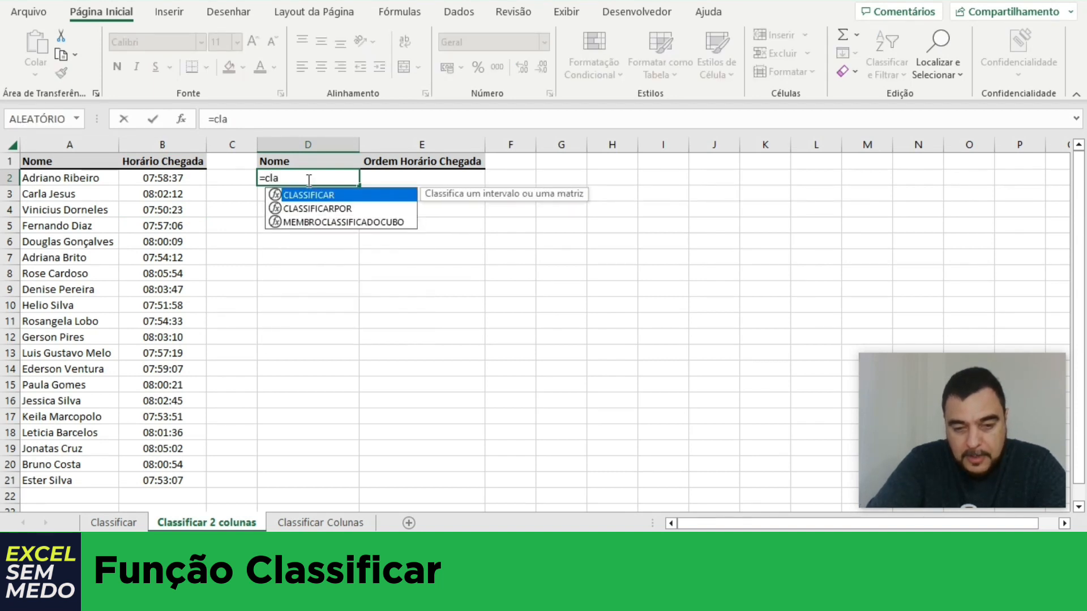
type("ssificar")
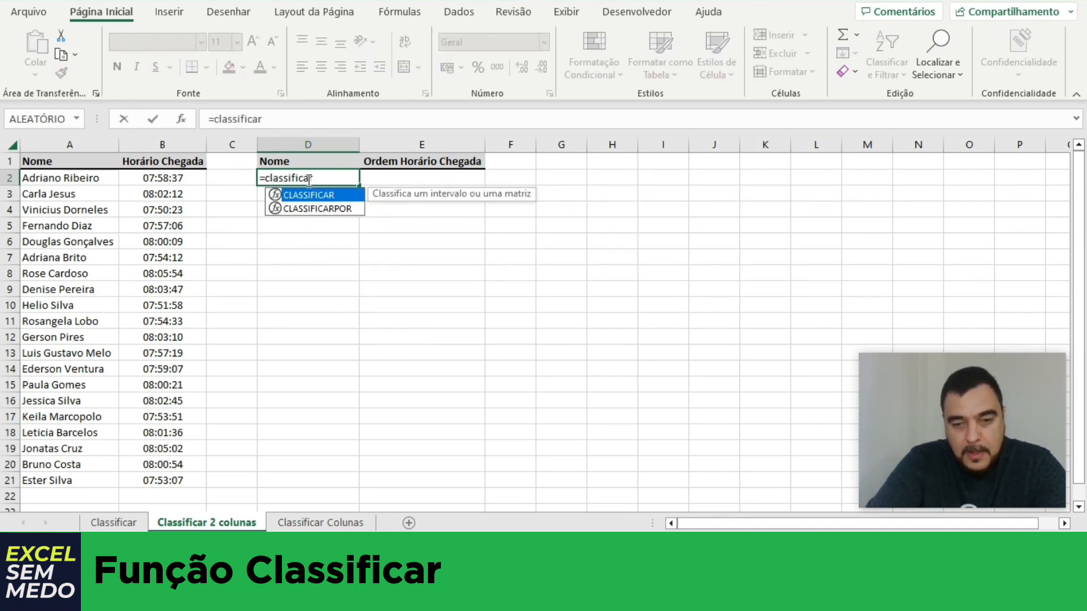
type("(")
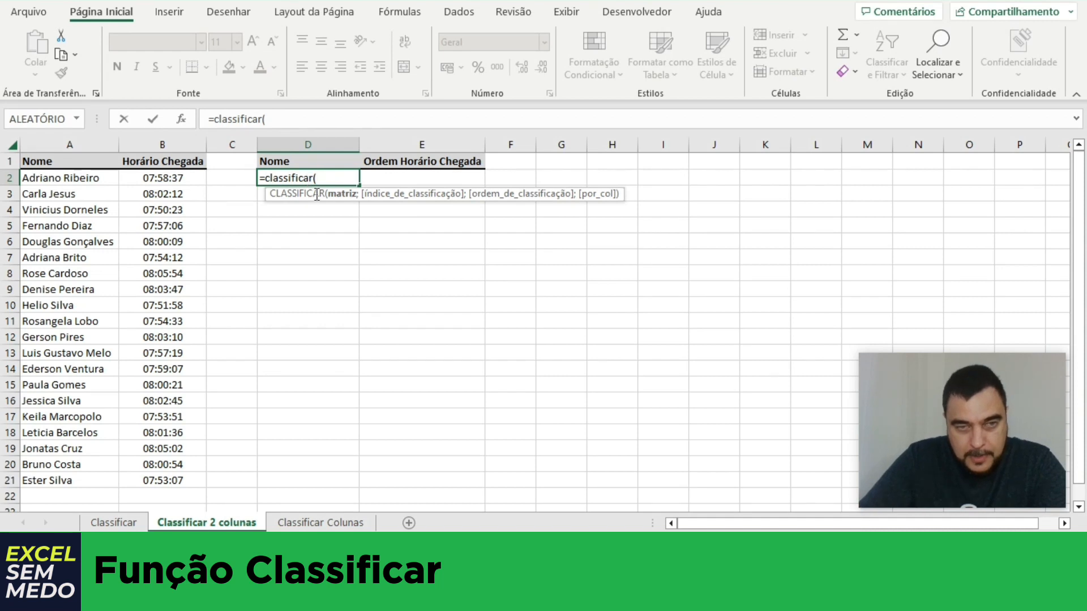
Open the function arguments for the CLASSIFICAR formula in D2 and set Matriz to A2:B21.
left_click(182, 119)
left_click_drag(543, 235, 494, 216)
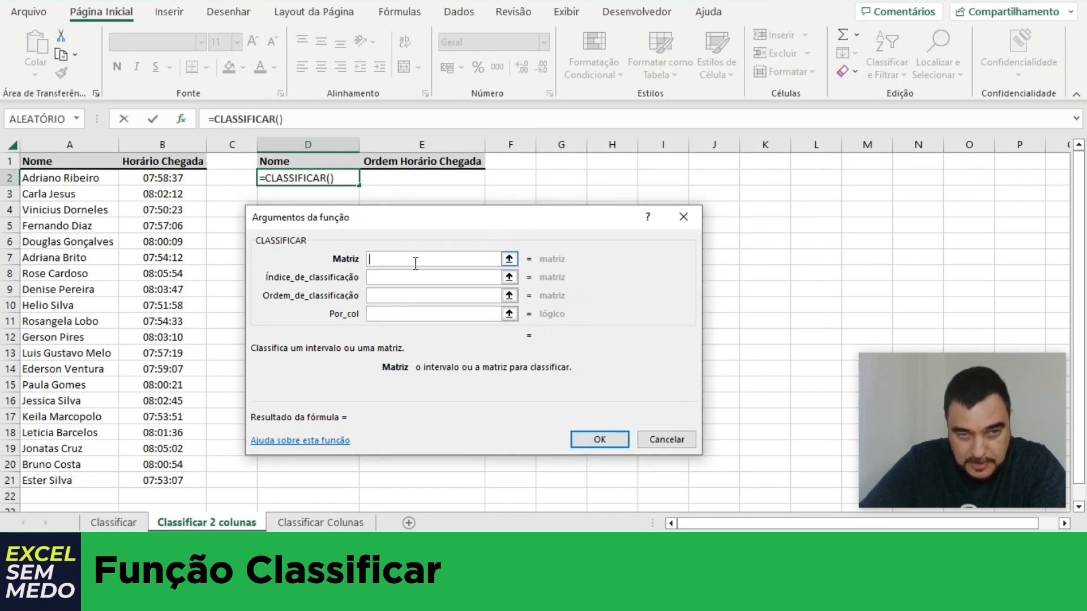
left_click(508, 259)
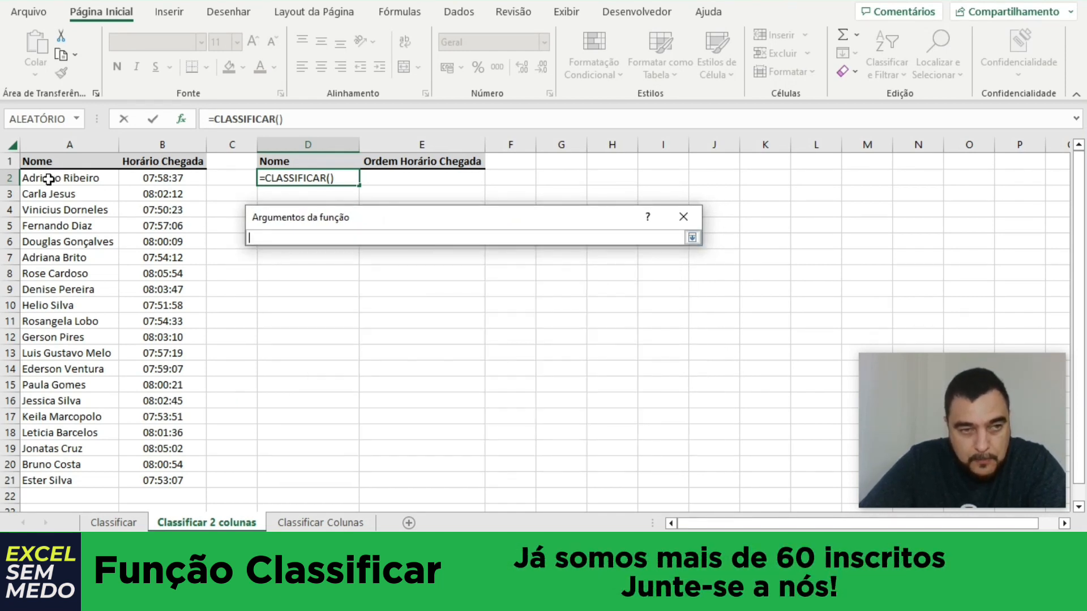
left_click_drag(50, 179, 143, 478)
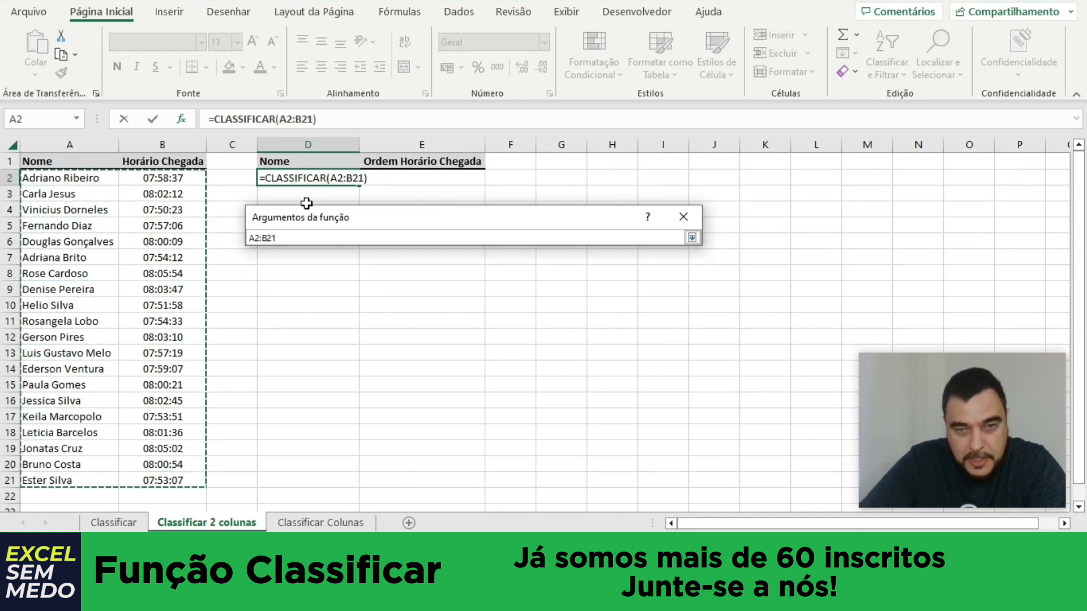
left_click(691, 238)
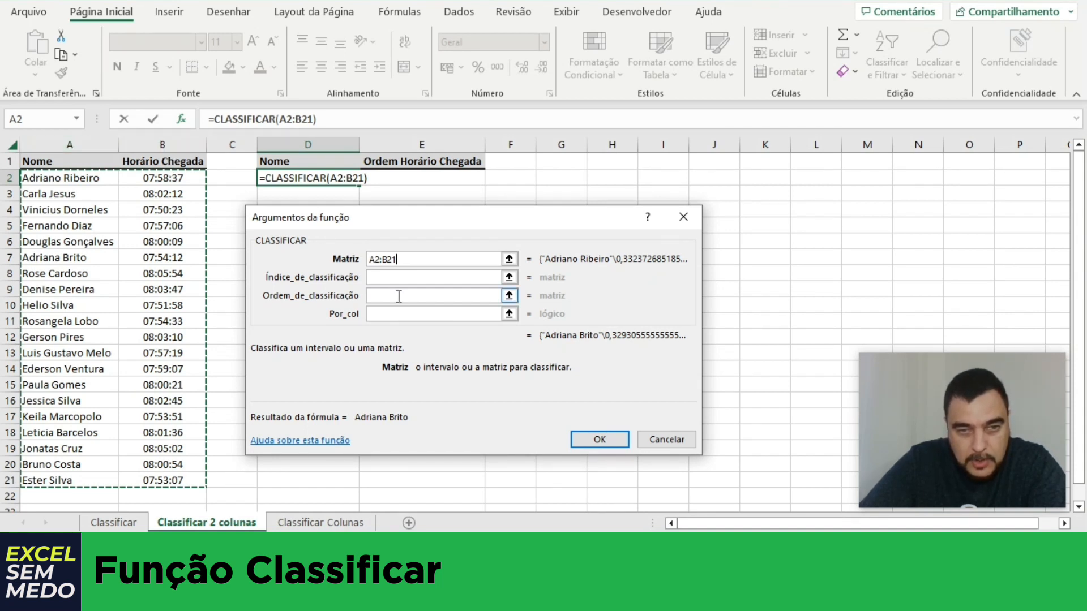
Set Índice_de_classificação to 2 and Ordem_de_classificação to 1 to sort by arrival time in ascending order.
left_click(403, 277)
type("2")
key("Tab")
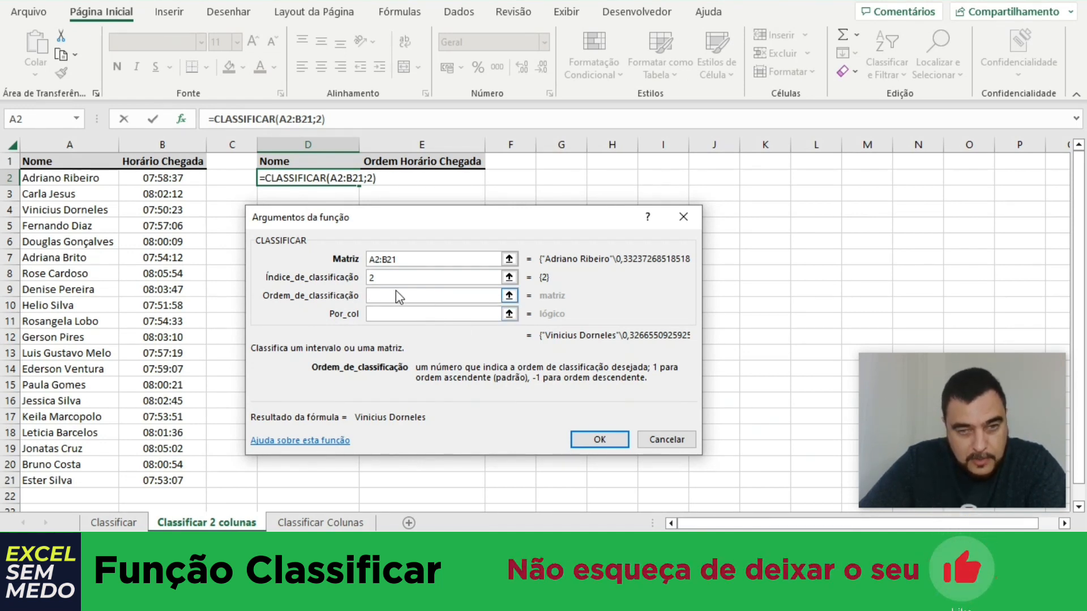
type("1")
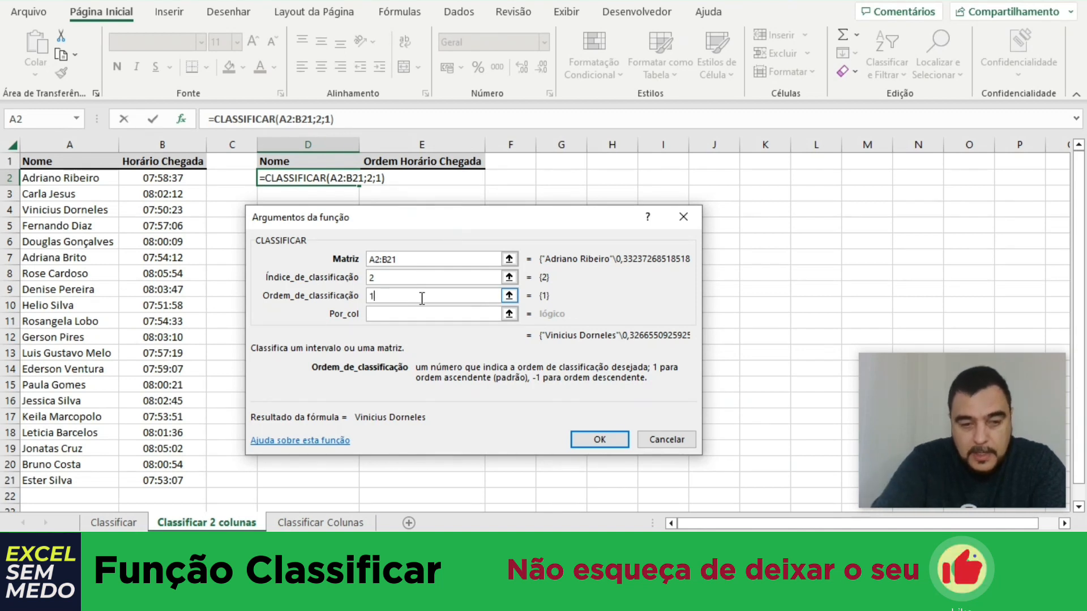
Try descending order with -1, return Ordem_de_classificação to 1, and confirm the formula.
key("BackSpace")
type("-1")
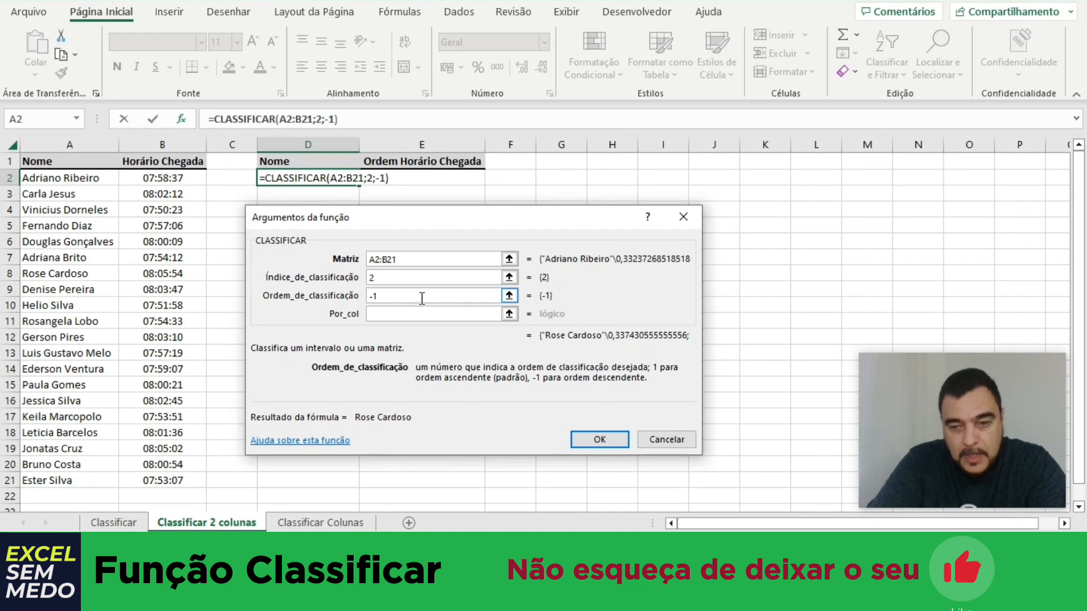
key("BackSpace")
key("BackSpace")
type("1")
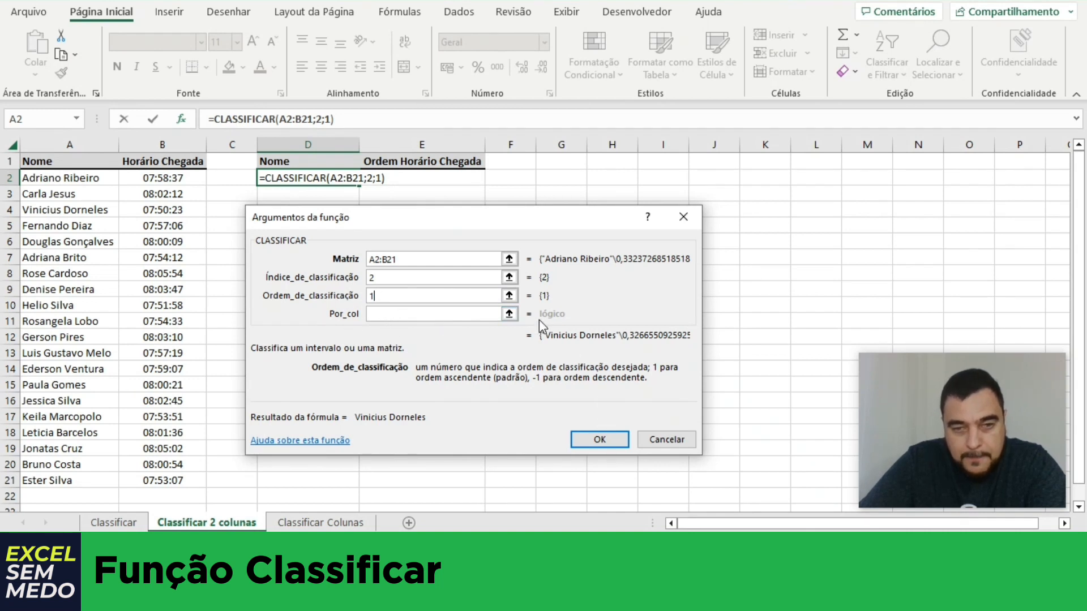
left_click(612, 439)
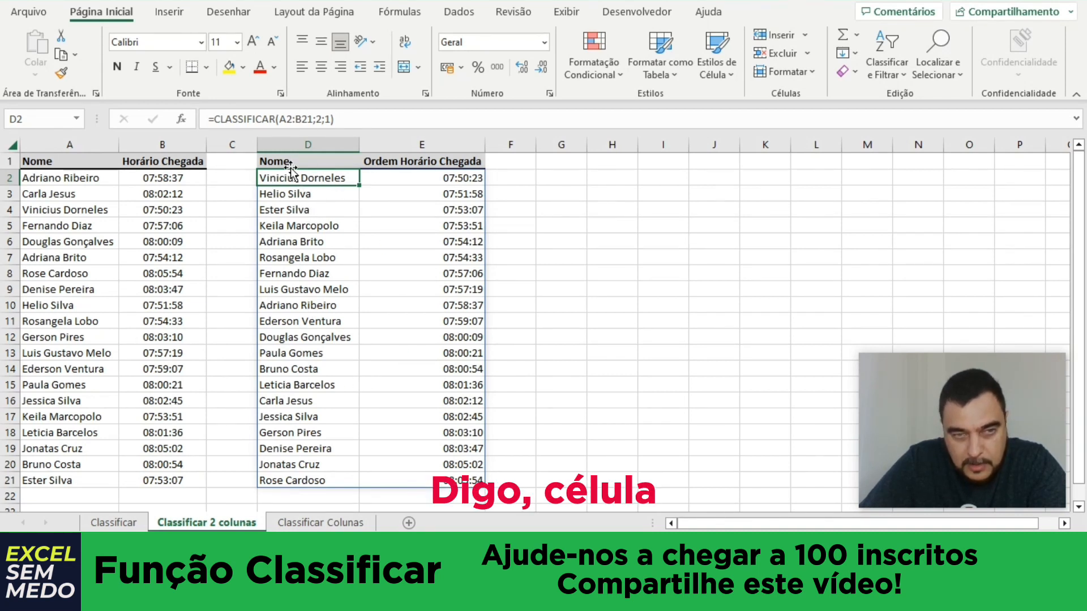
Enter d in E13 inside the formula's spilled results, then clear that cell to restore the sorted list.
left_click(313, 284)
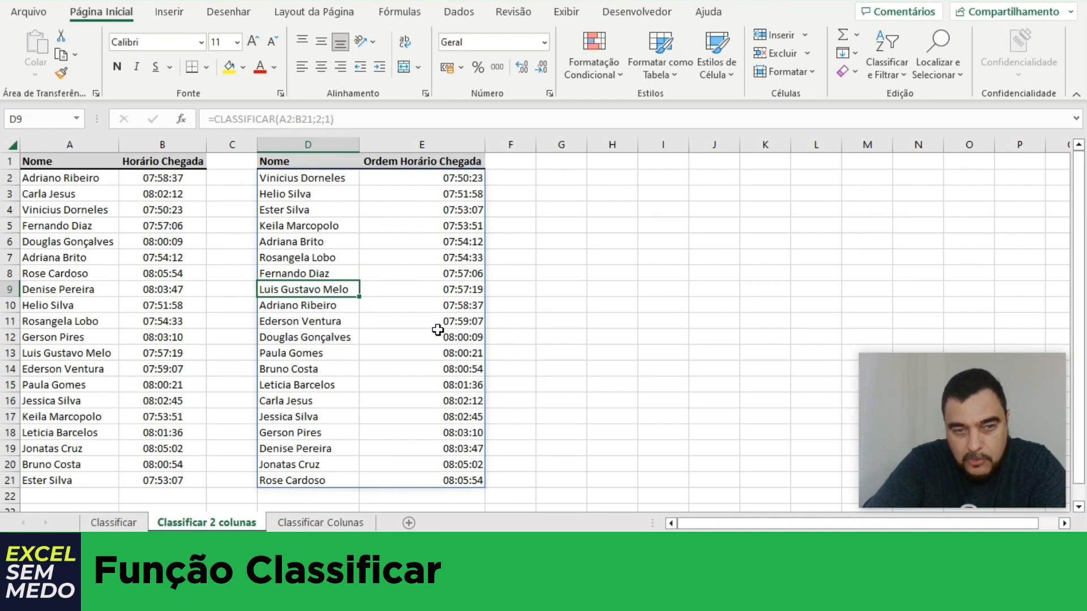
left_click(455, 349)
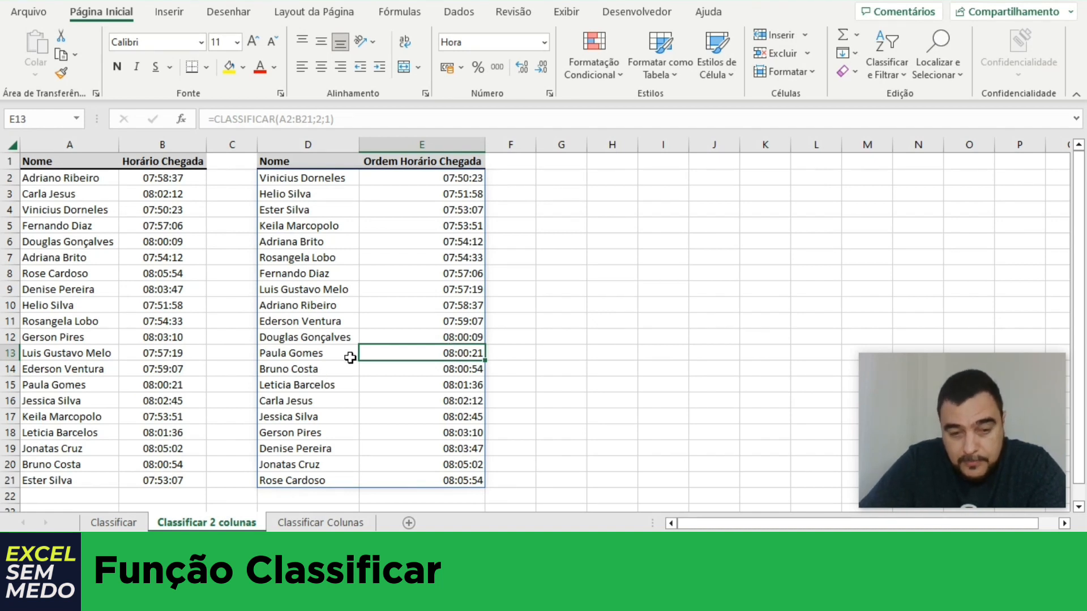
type("d")
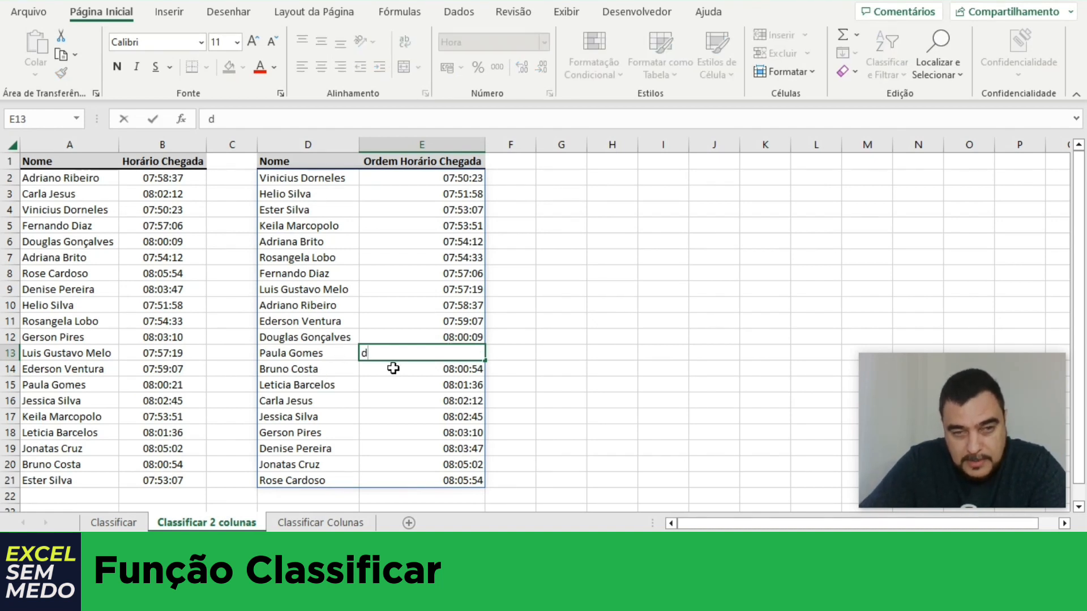
key("Return")
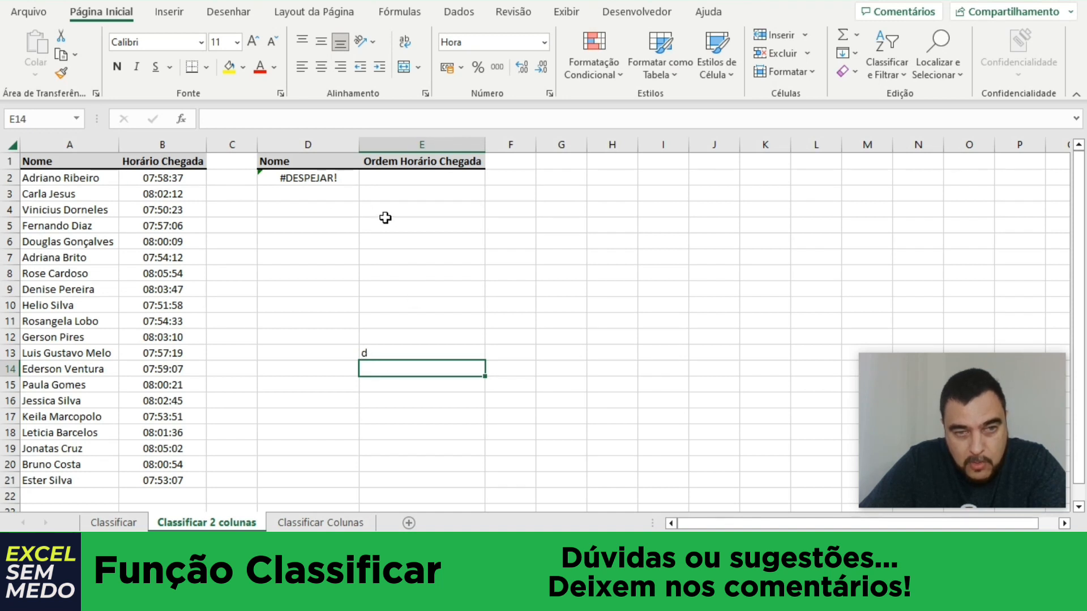
left_click(401, 351)
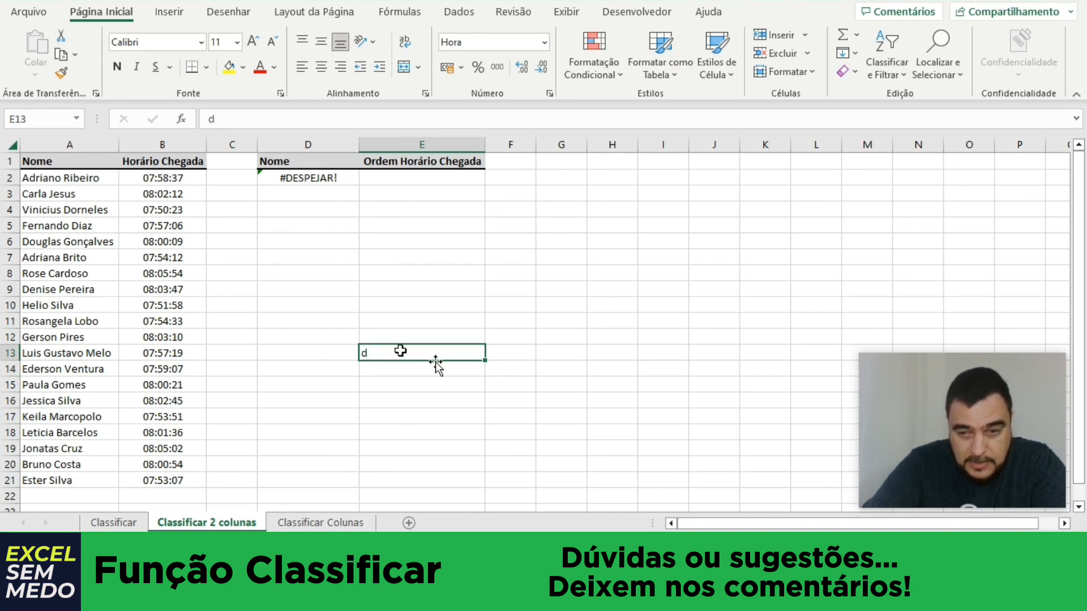
key("Delete")
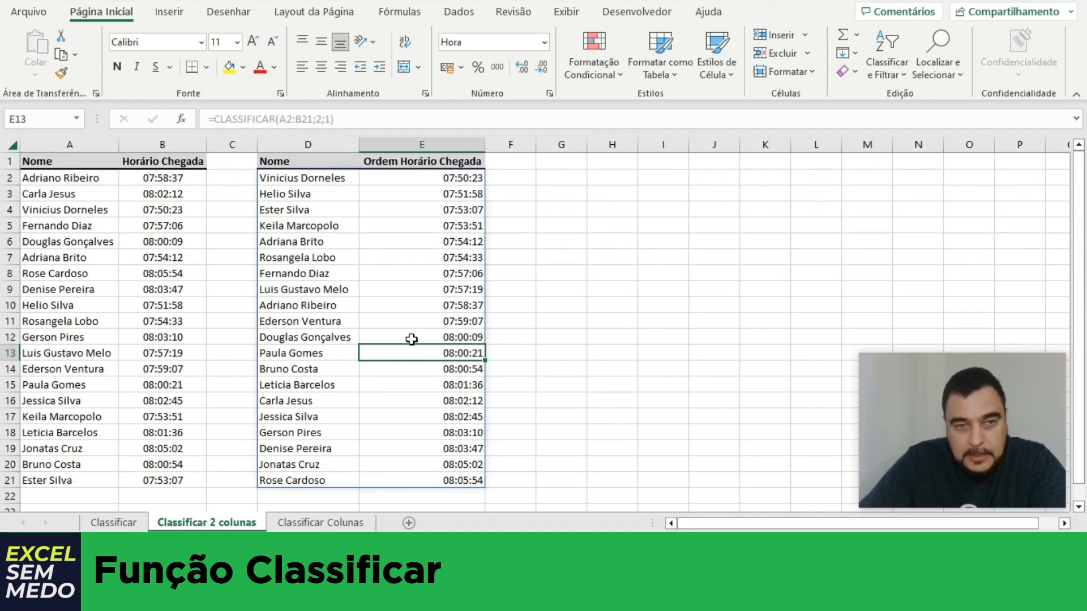
Delete the CLASSIFICAR formula in D2, then undo the deletion.
left_click(309, 178)
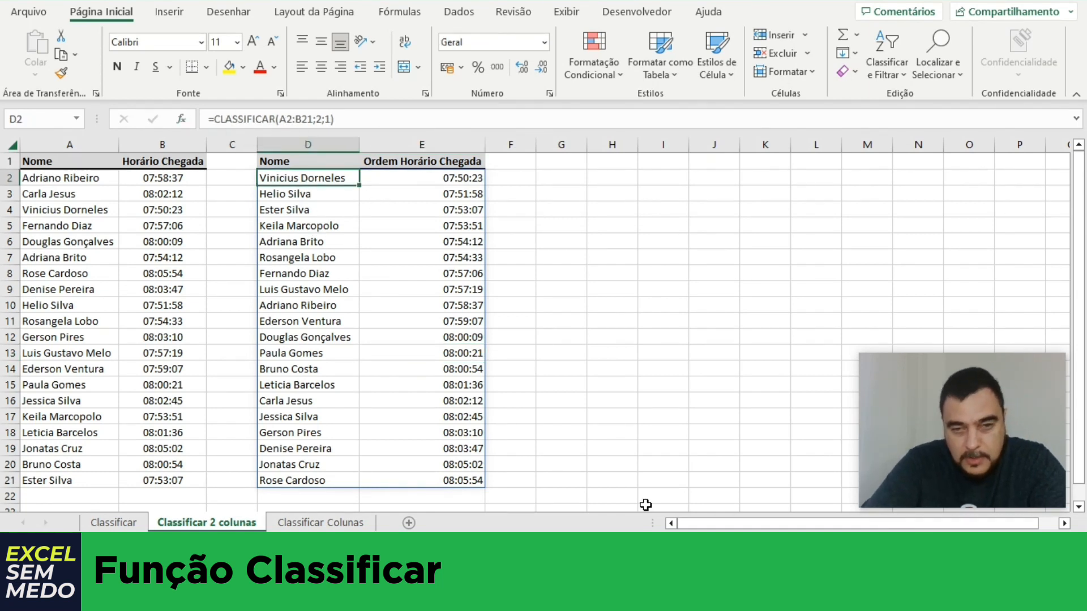
key("Delete")
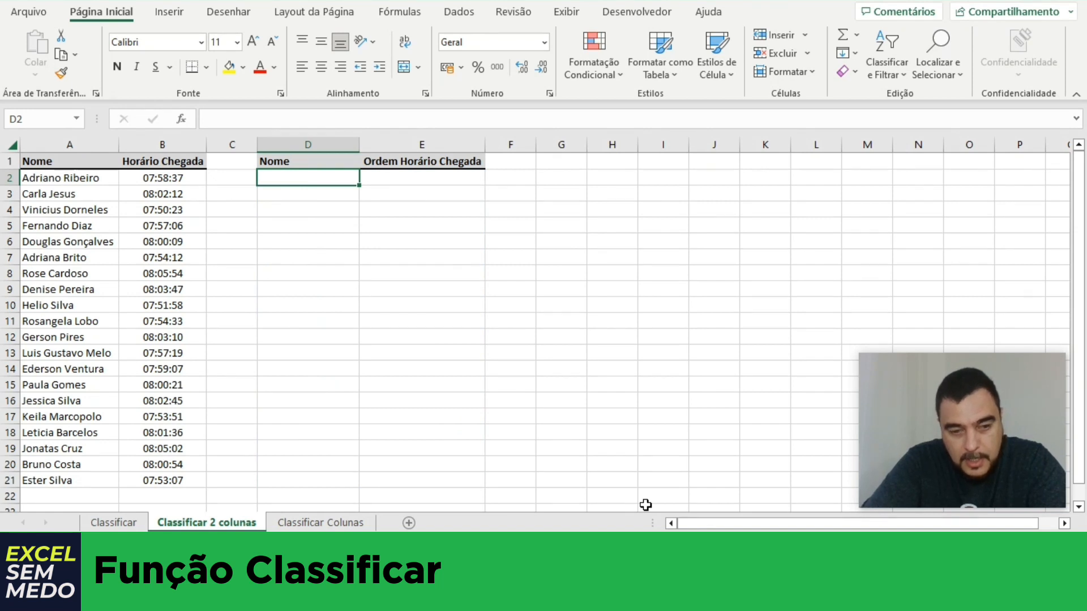
key("ctrl+z")
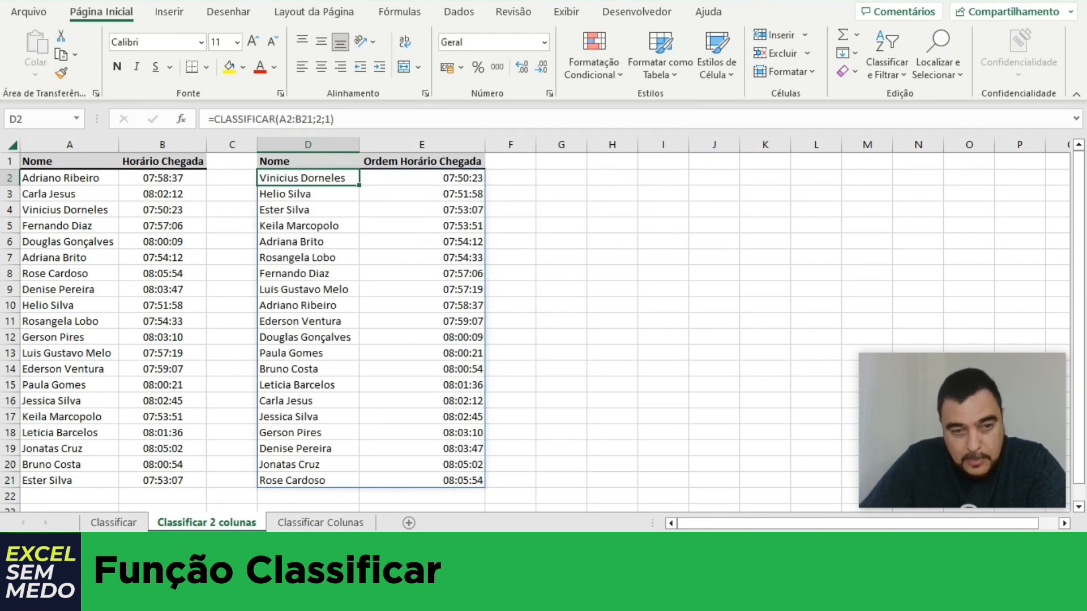
Check the headers in A1:D1 on the Classificar Colunas sheet and begin a CLASSIFICAR formula in G1.
left_click(325, 524)
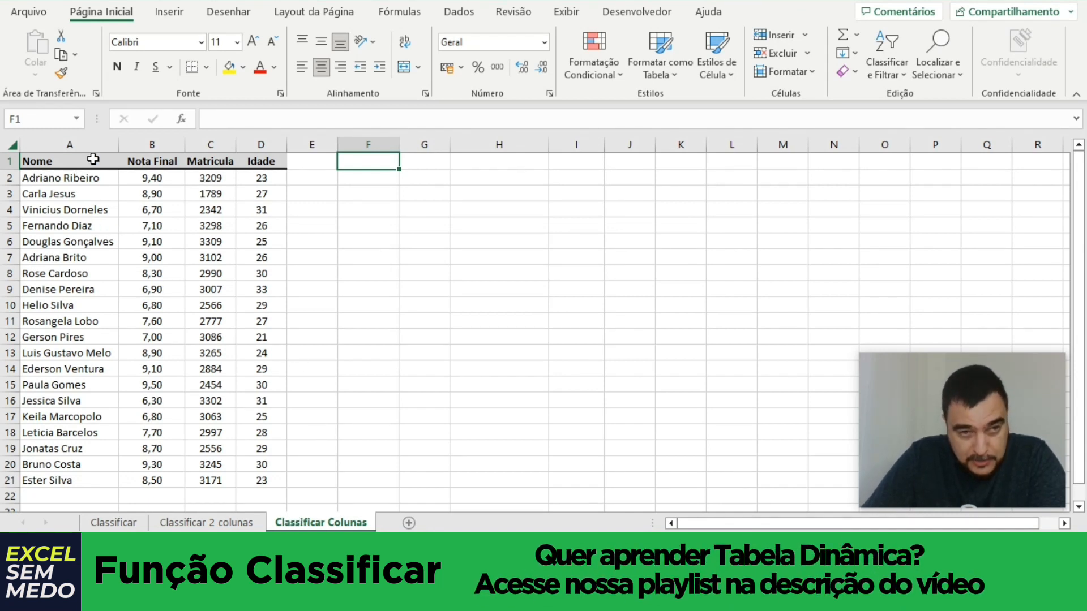
left_click_drag(77, 162, 261, 163)
left_click(427, 164)
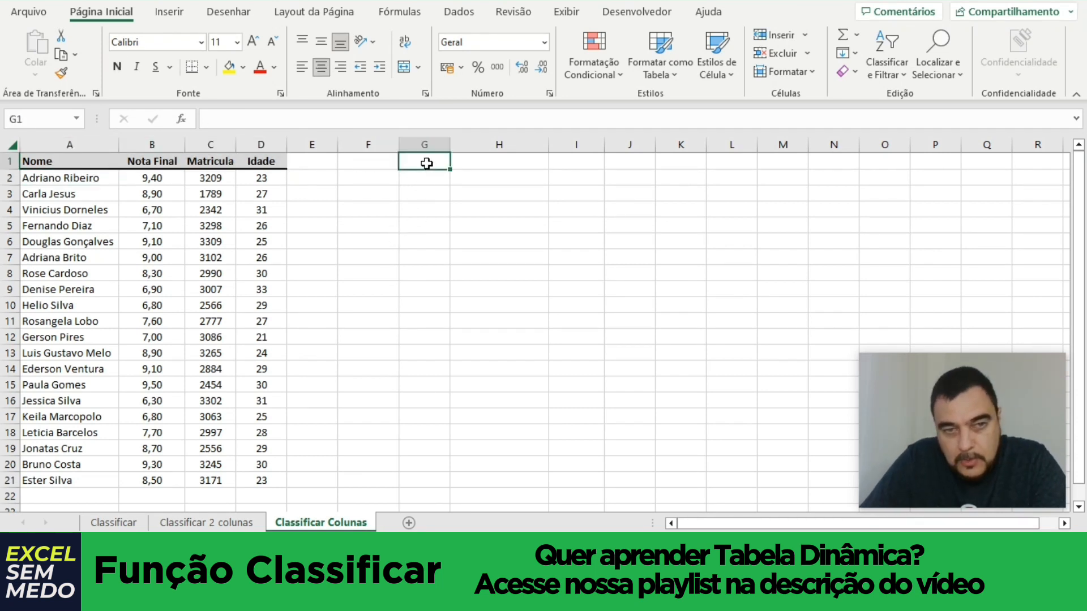
type("=")
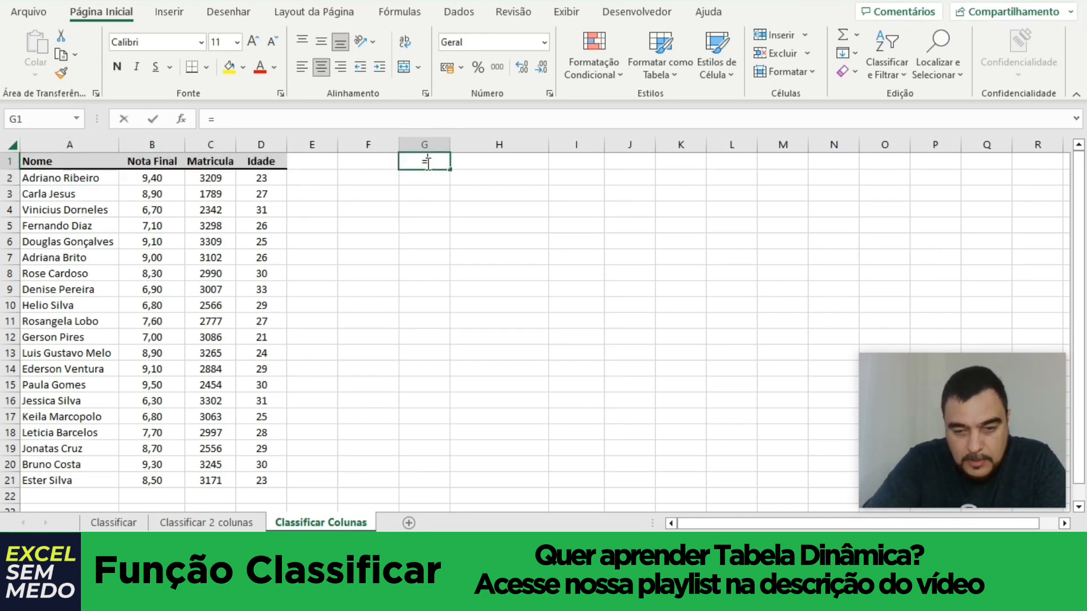
type("classificar(")
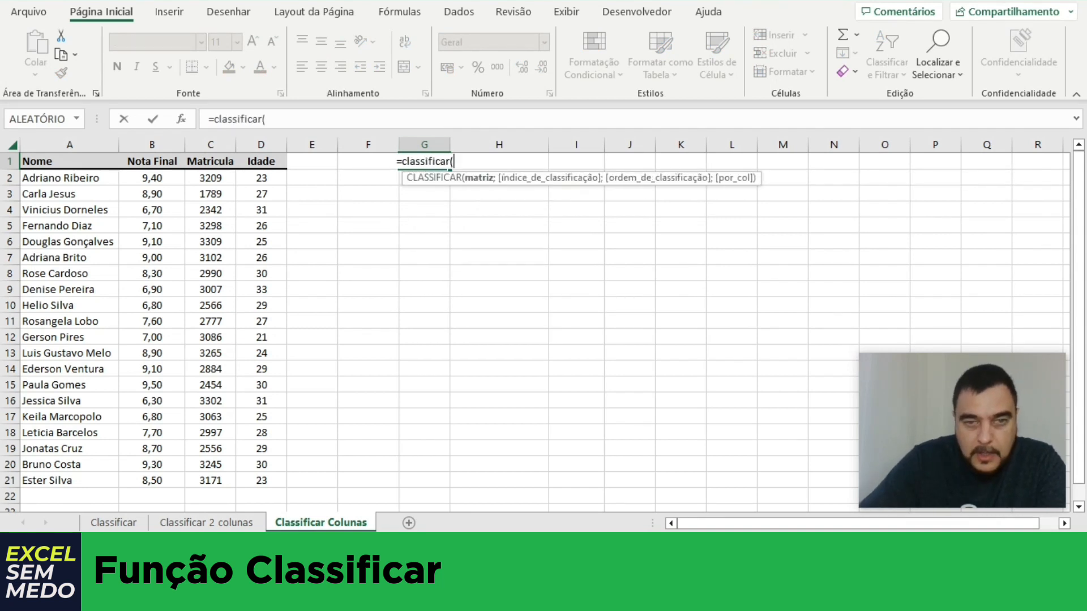
Open the function arguments for the formula in G1 and set Matriz to A1:D21.
left_click(182, 119)
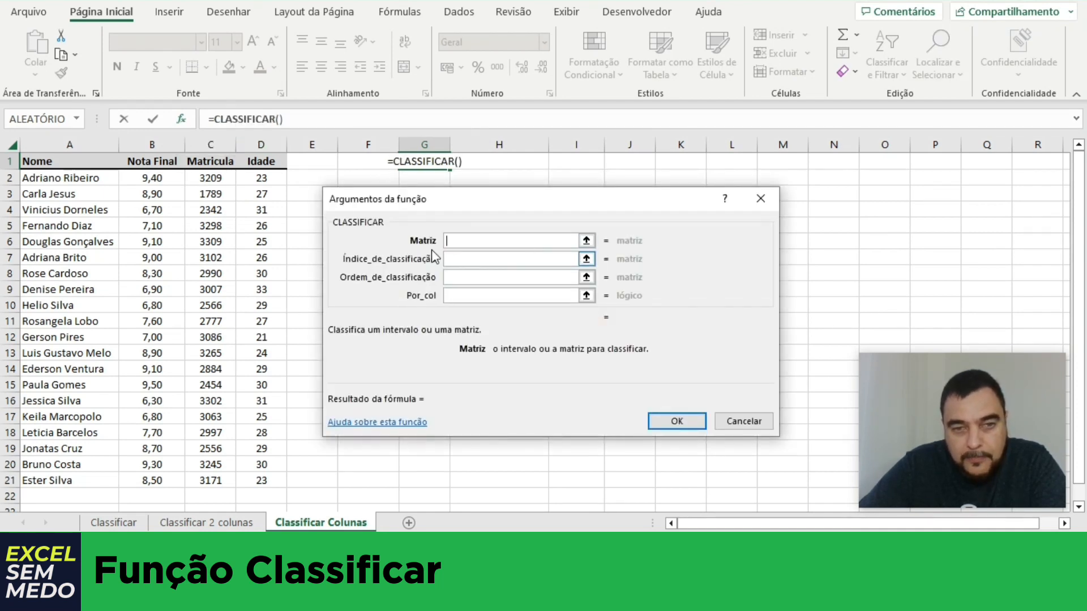
left_click(586, 240)
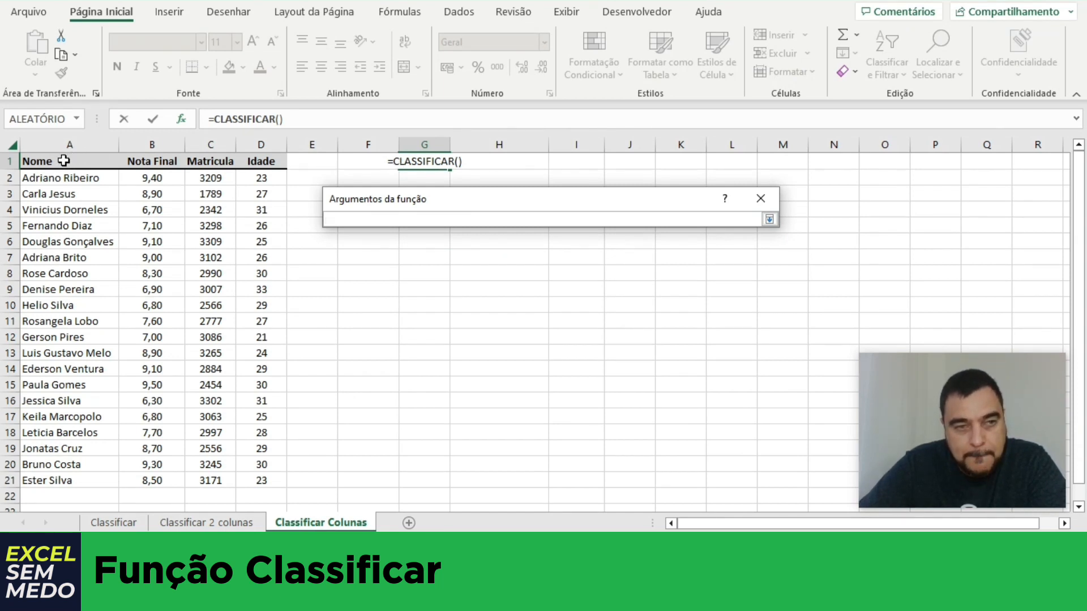
left_click_drag(61, 159, 260, 477)
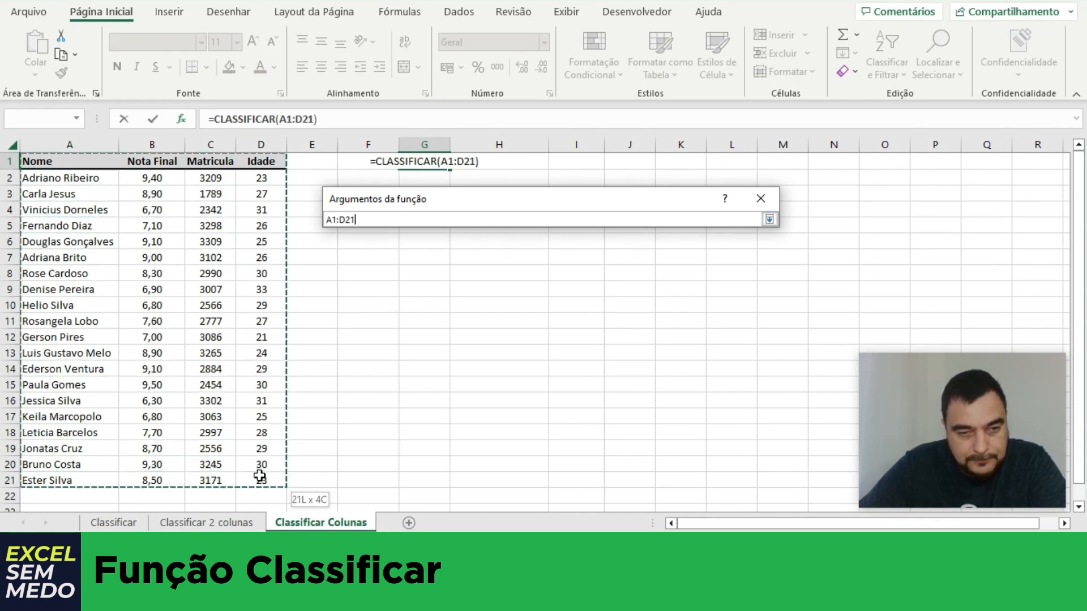
left_click(771, 219)
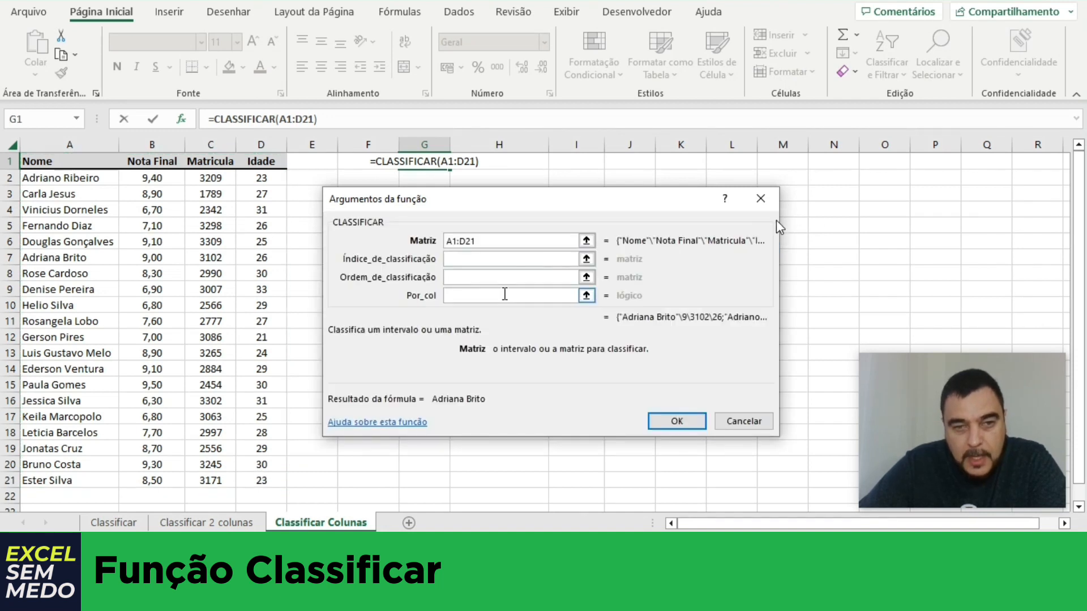
Try 0 for Por_col, replace it with 1 to sort by column, and confirm the formula.
left_click(456, 296)
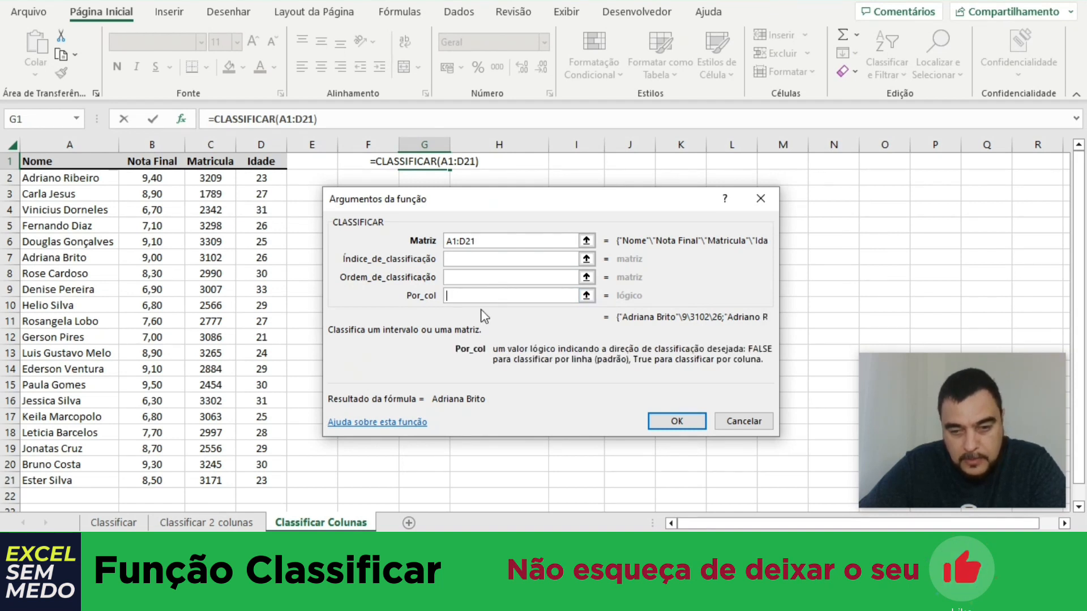
type("0")
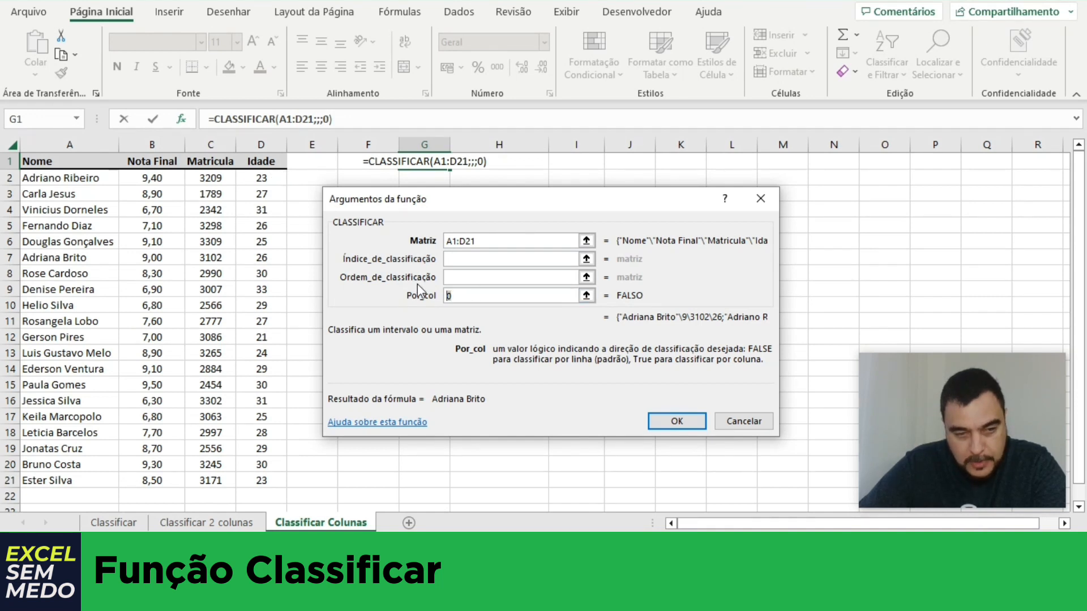
key("Delete")
type("1")
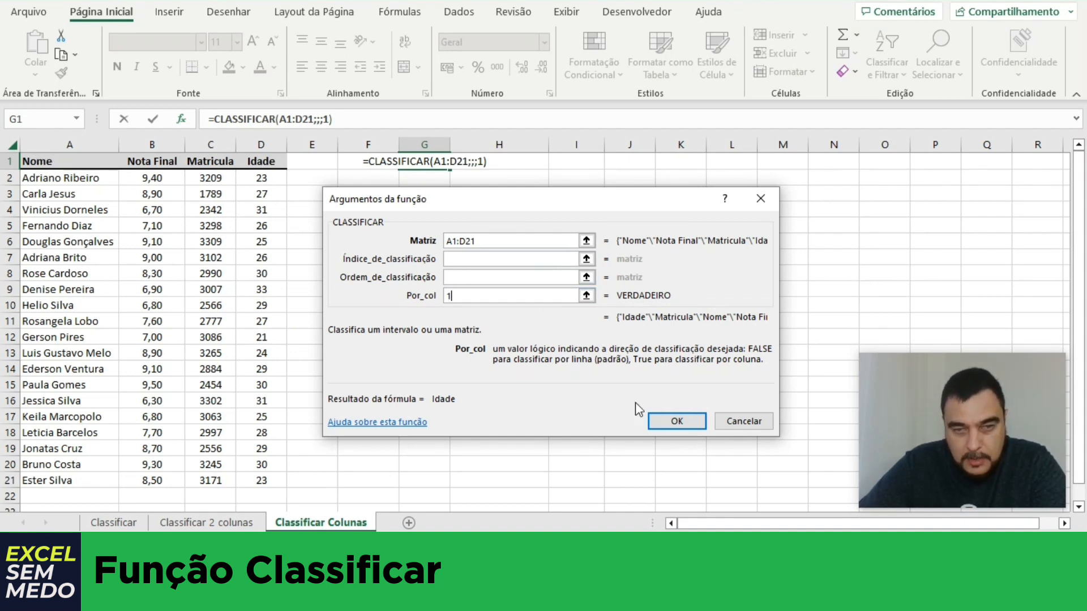
left_click(679, 422)
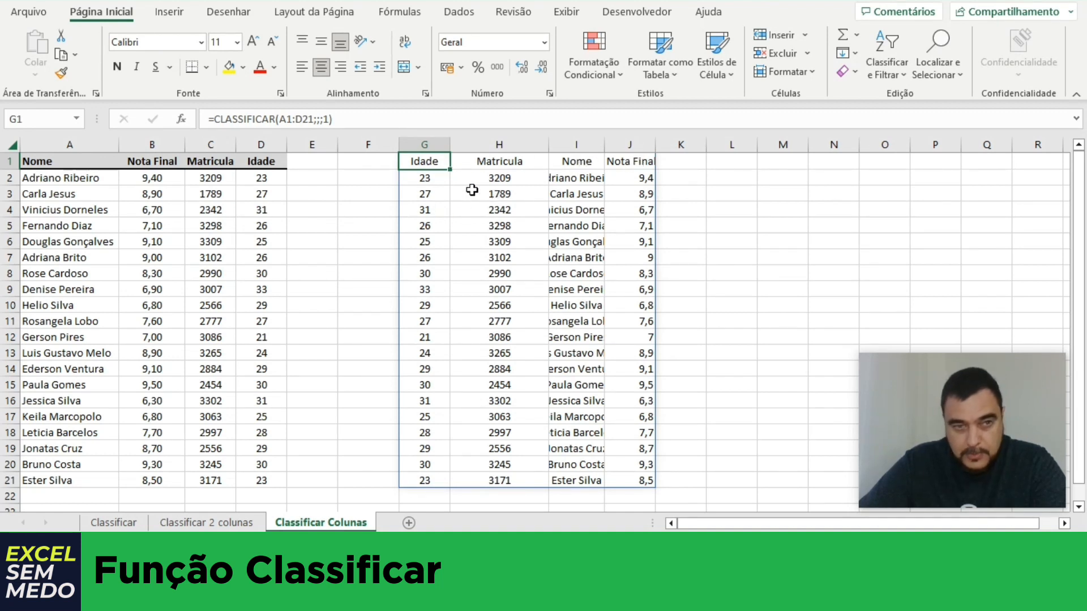
Replace the Nota Final header in B1 with AAA and check the order of the sorted headers in G1:J1.
left_click(131, 166)
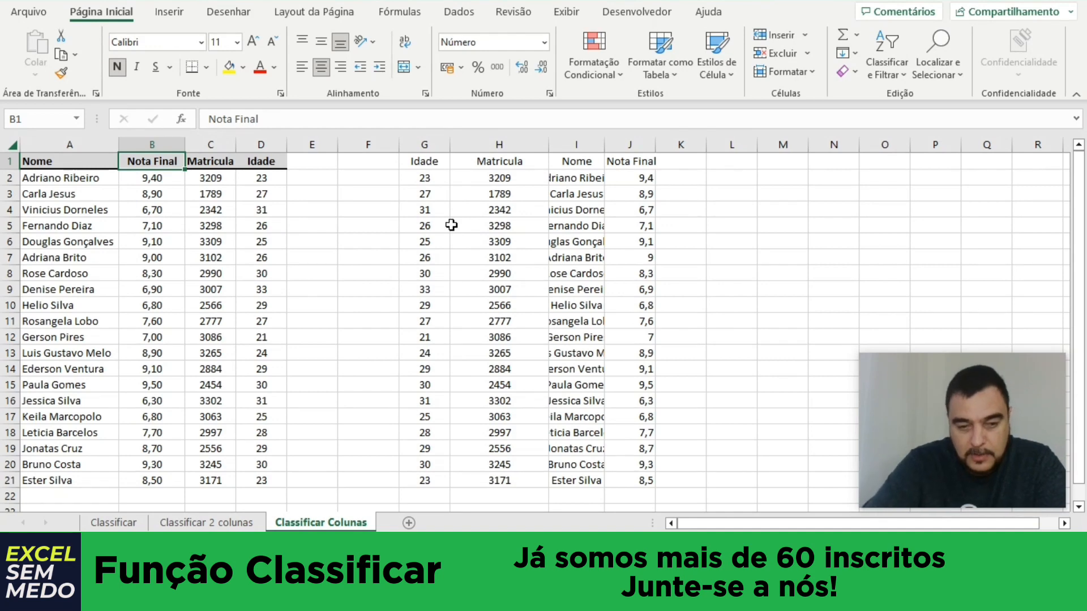
type("AAA")
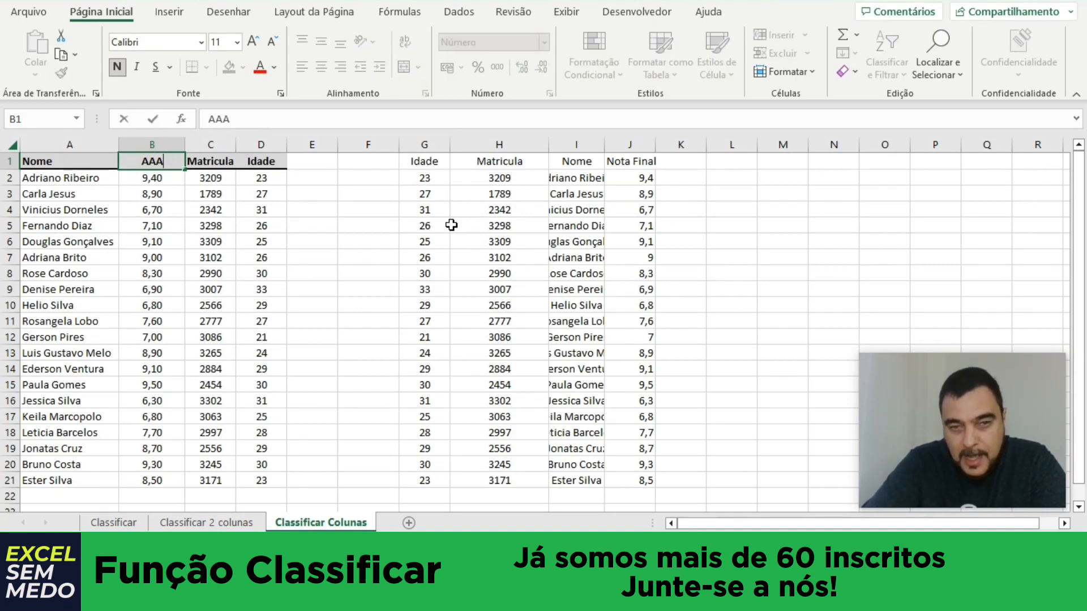
key("Return")
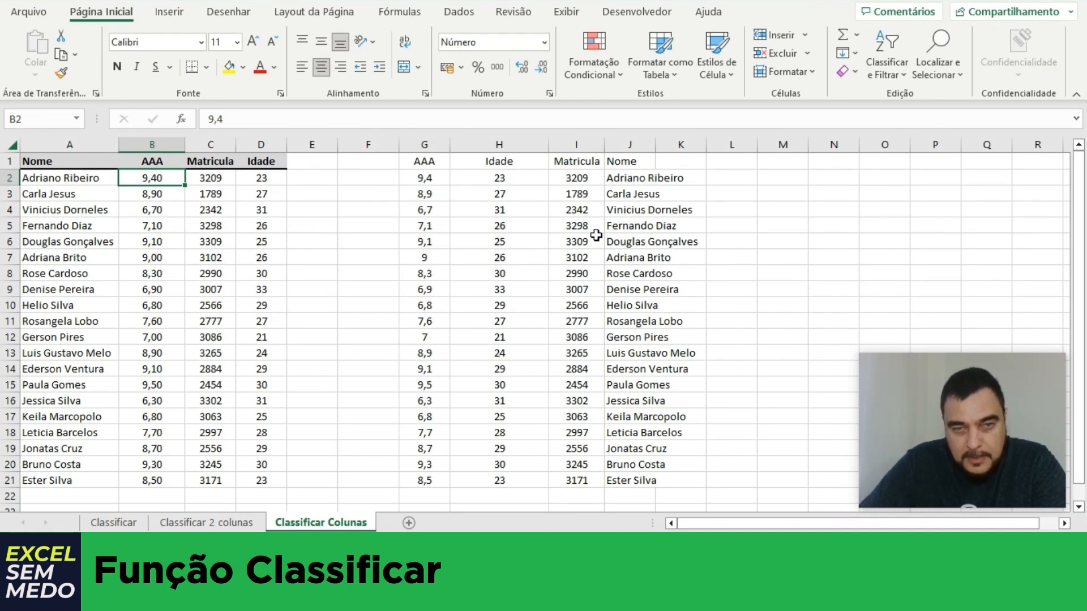
left_click_drag(415, 160, 623, 164)
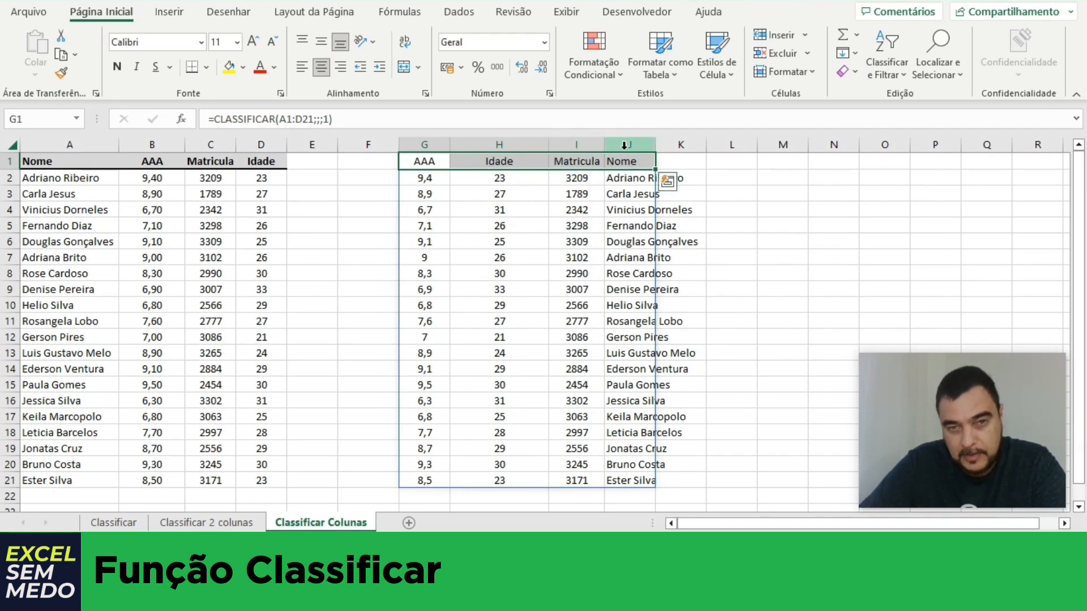
left_click(162, 163)
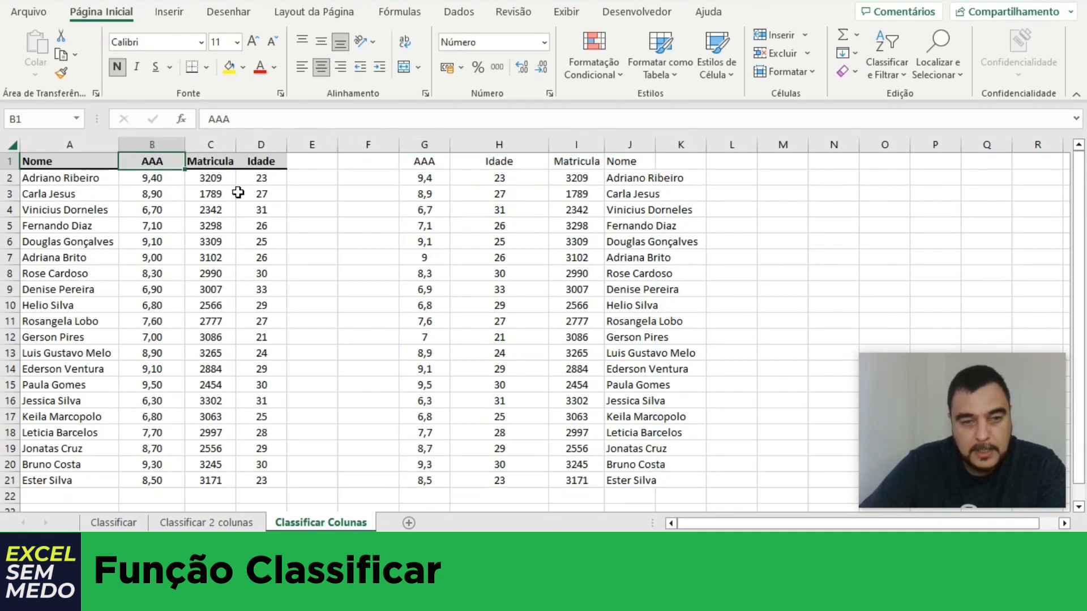
Restore the header in B1 to Nota Final.
type("Nota")
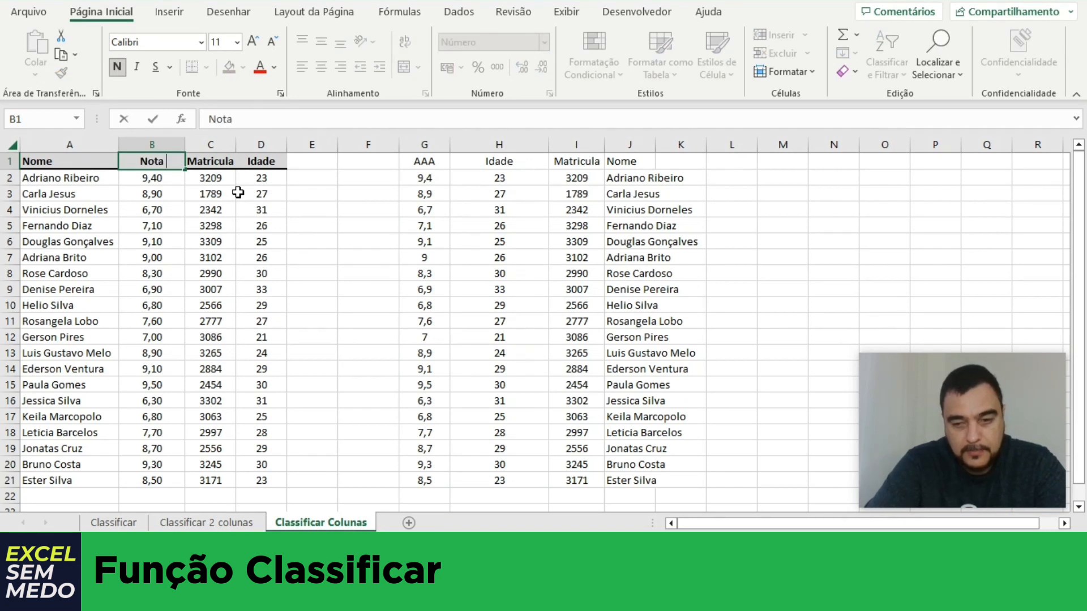
type(" Final")
key("Return")
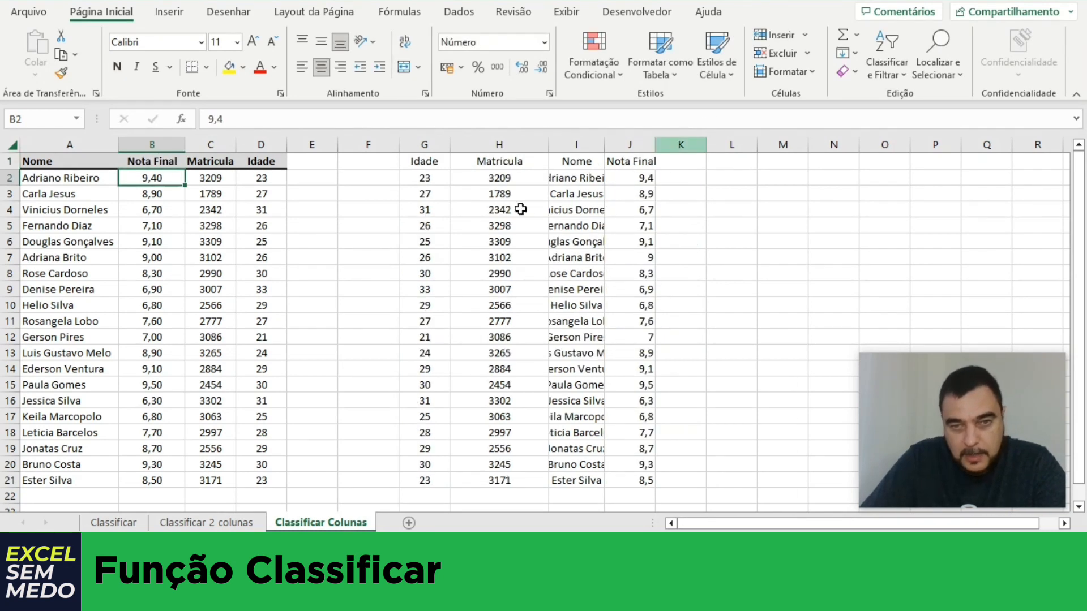
Check the formula in the spilled cells H10 and J10, and enter the letter a in I13 inside the spilled results.
left_click(512, 303)
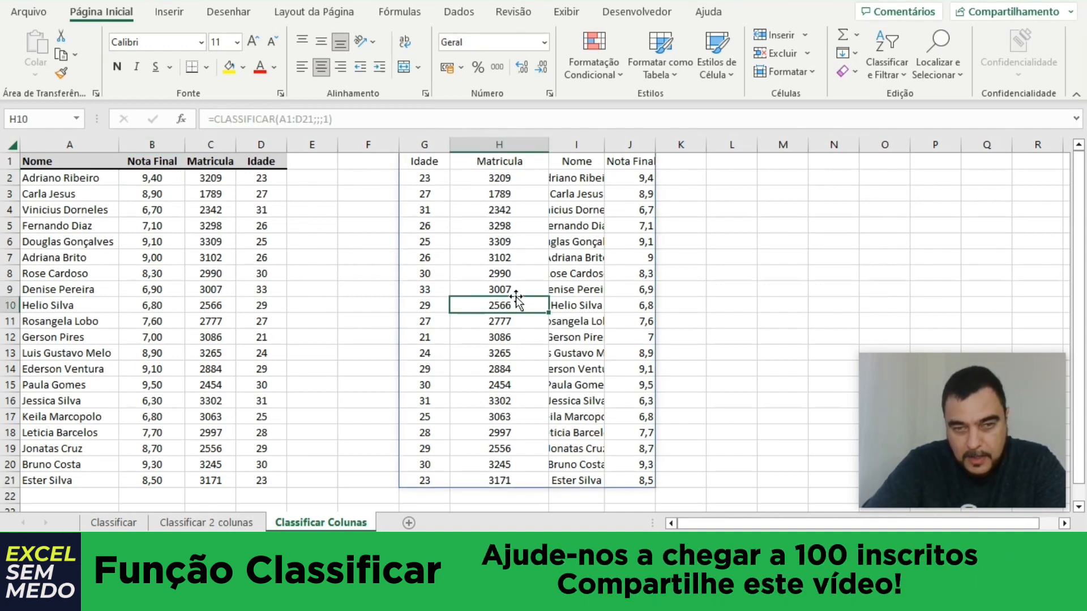
key("Right")
key("Right")
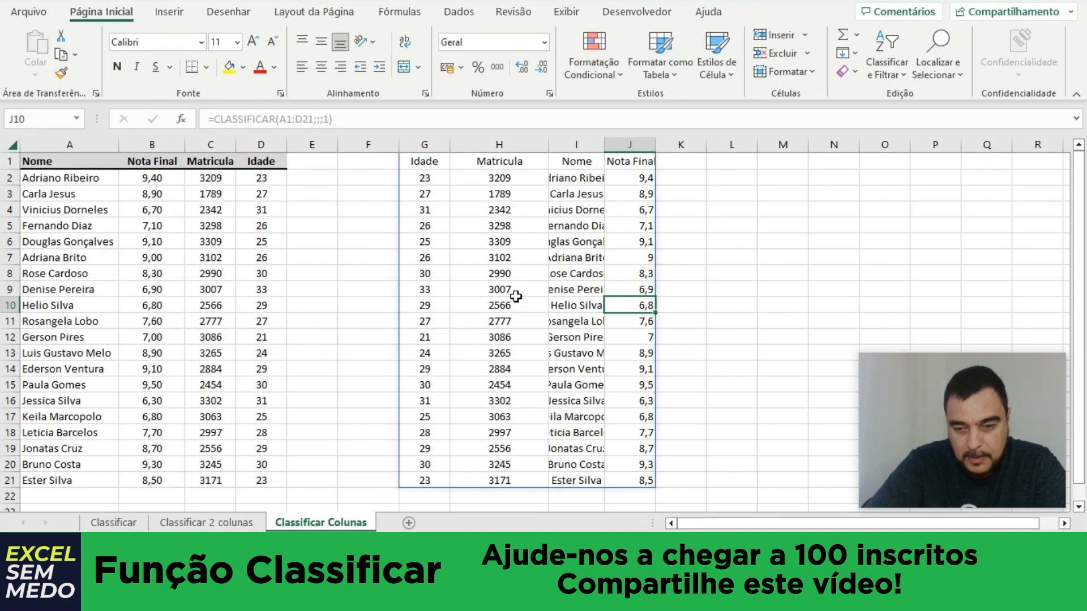
key("Down")
key("Down")
key("Down")
key("Left")
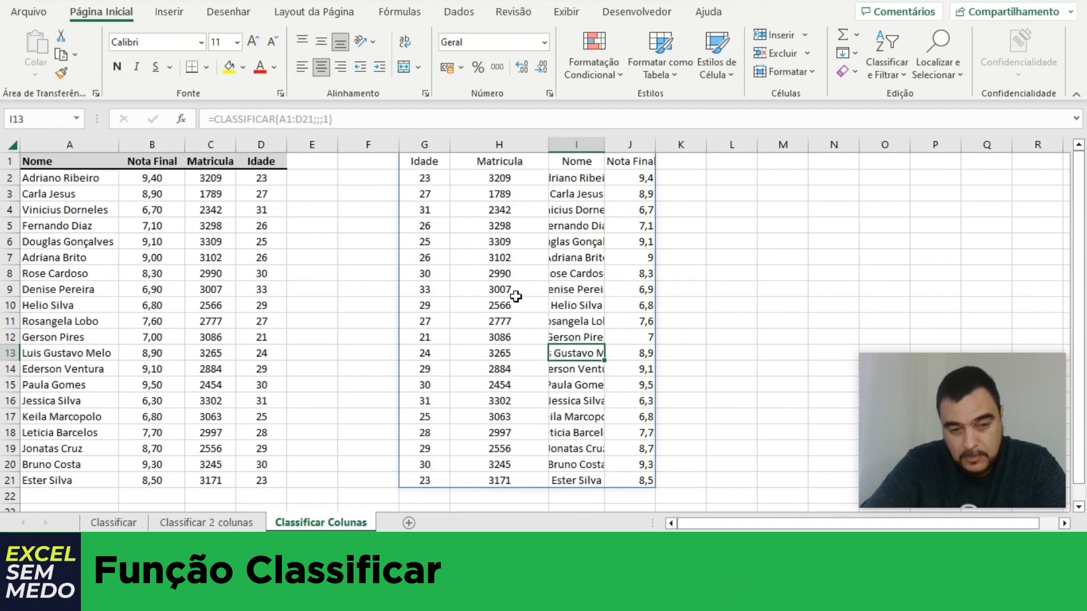
type("a")
key("Return")
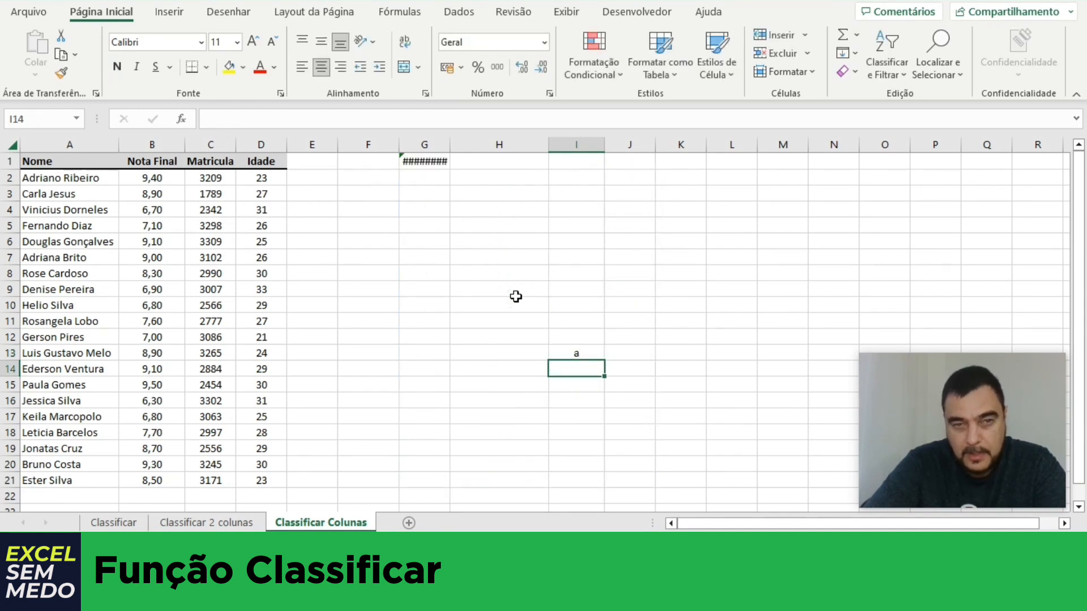
Fit column G's width to its content and clear the letter a from I13.
double_click(454, 141)
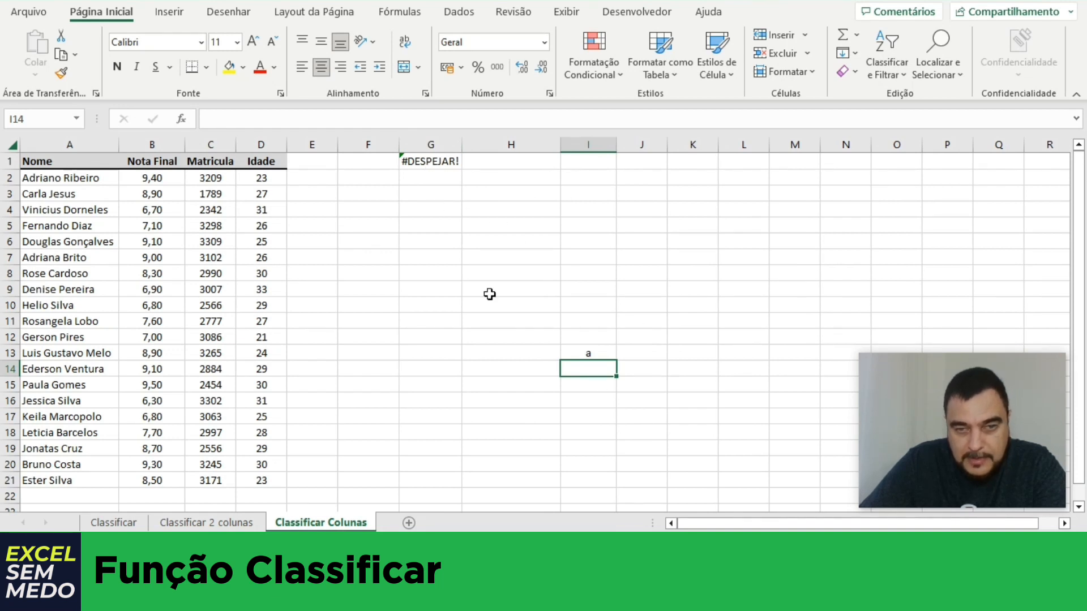
left_click(590, 351)
key("Delete")
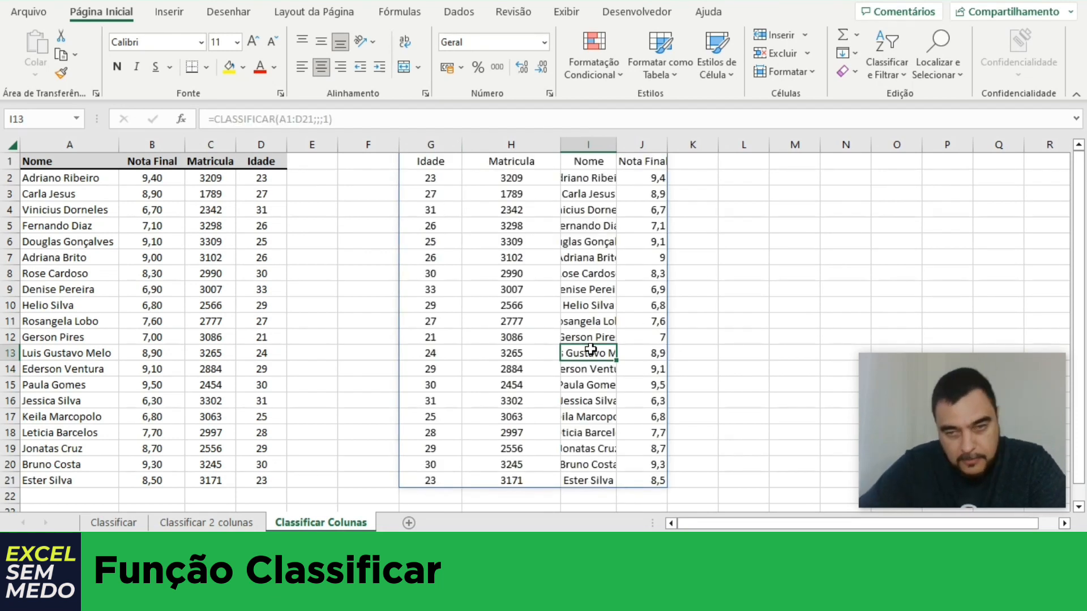